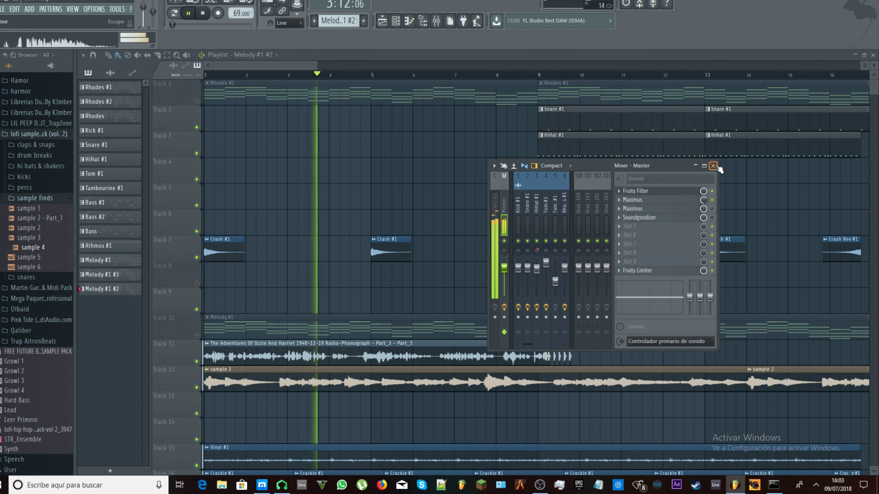
Step: Close the mixer and look over the tracks at the start of the playlist
left_click(713, 166)
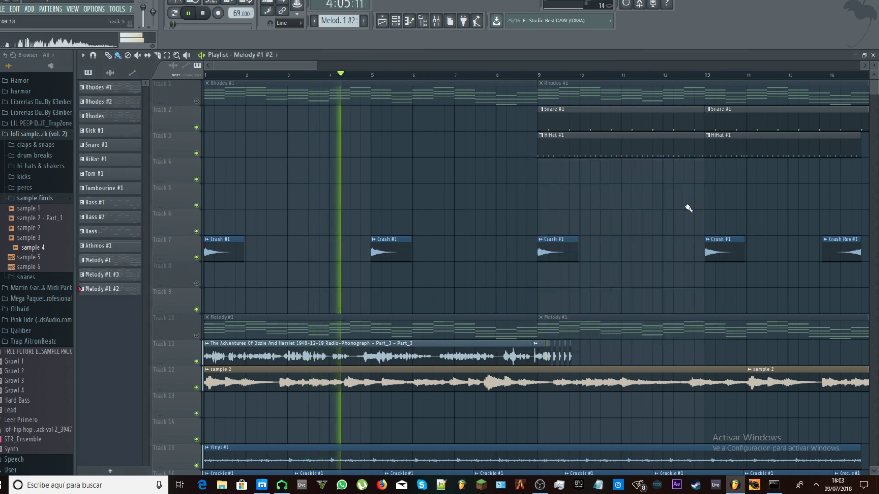
scroll(689, 208, "down", 6)
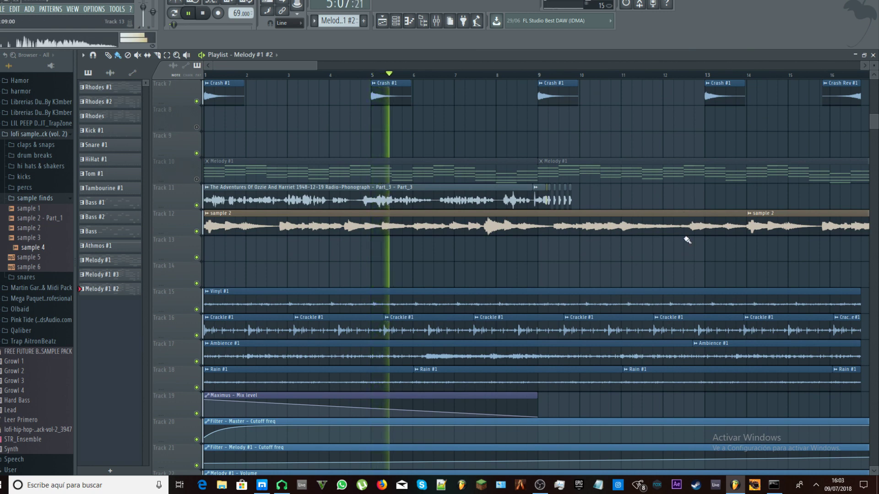
scroll(687, 239, "up", 6)
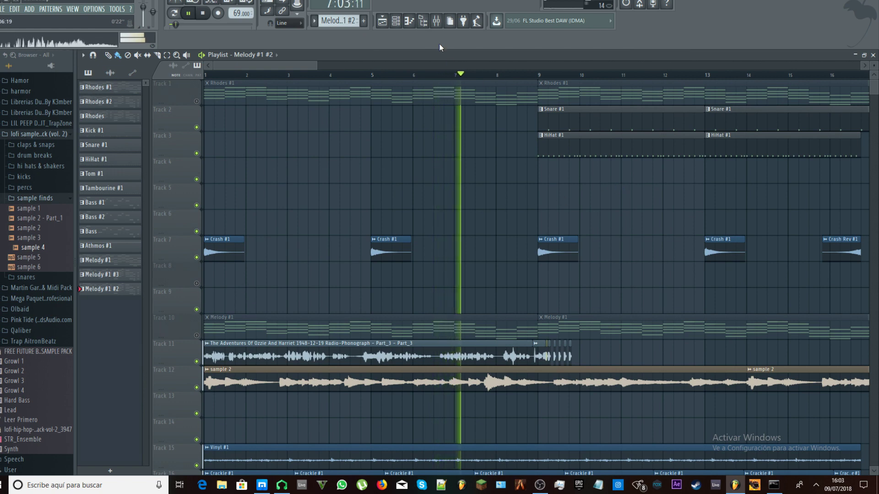
Step: Examine all mixer tracks in the maximized mixer and close it
left_click(436, 21)
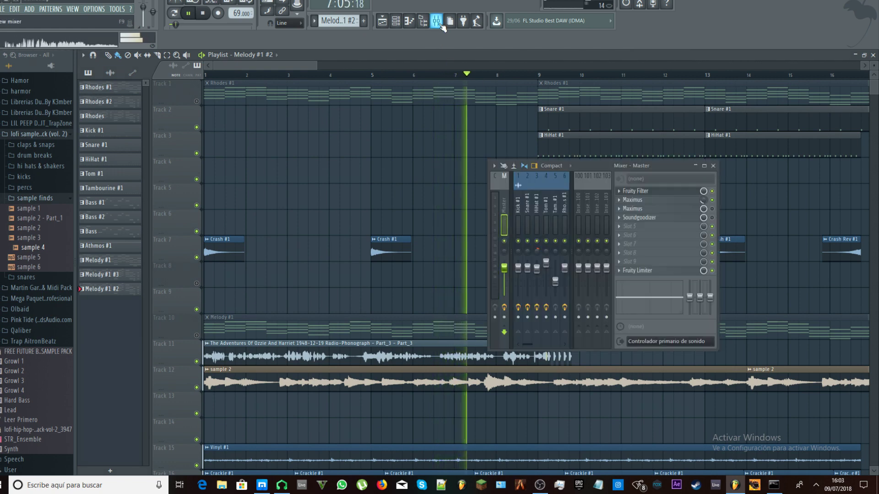
left_click(704, 166)
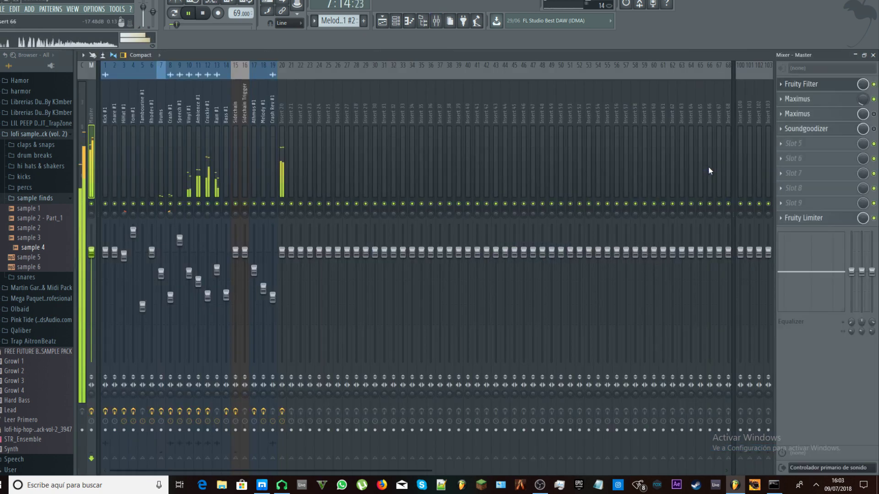
left_click(873, 55)
Step: Review the playlist arrangement from bar 1 to about bar 31 during playback, including the drum, melody, voice and sample tracks
scroll(602, 183, "down", 5)
scroll(686, 251, "up", 3)
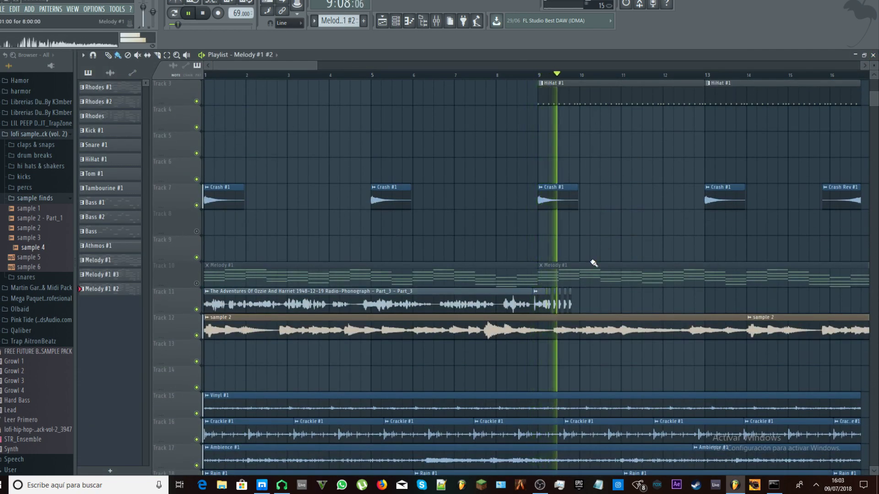
scroll(551, 133, "up", 2)
left_click_drag(312, 62, 341, 70)
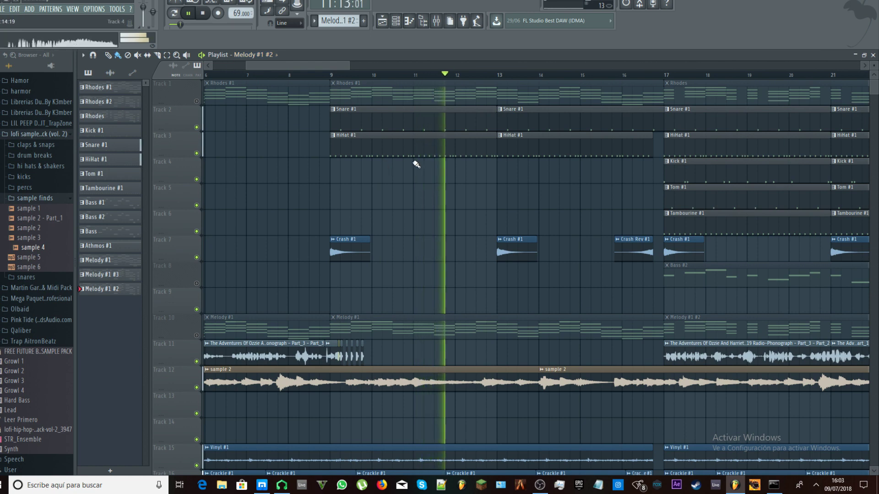
mouse_move(349, 66)
left_mouse_down()
mouse_move(305, 66)
mouse_move(342, 68)
left_mouse_up()
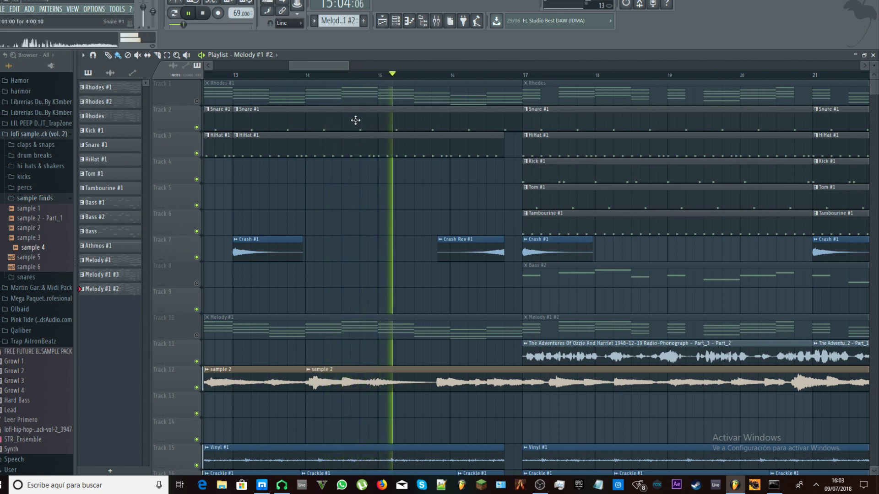
left_click_drag(318, 64, 339, 67)
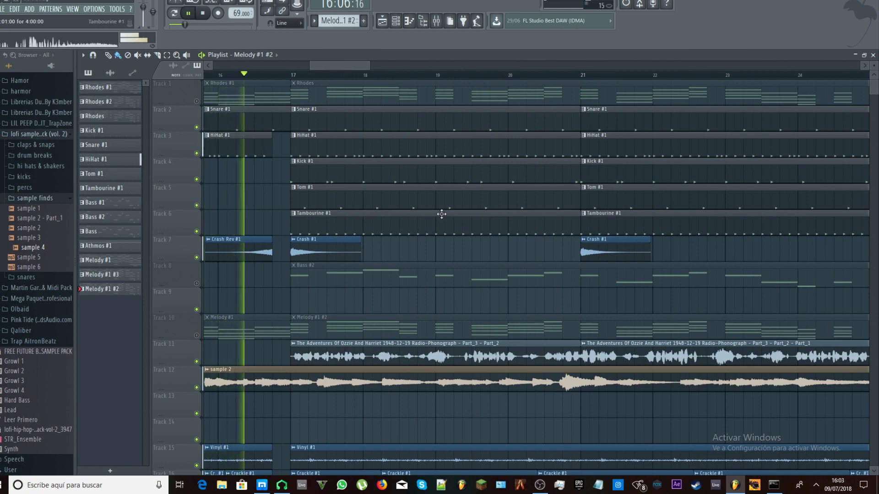
scroll(444, 210, "down", 4)
scroll(443, 210, "up", 4)
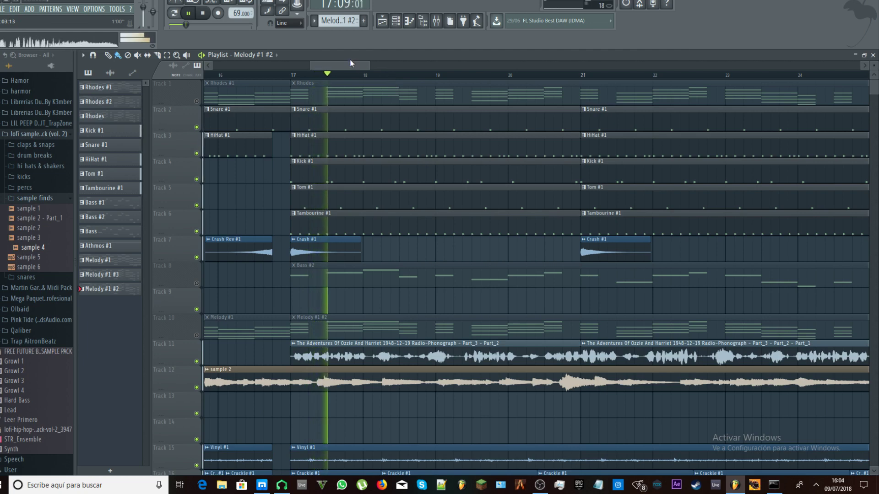
left_click_drag(350, 65, 360, 64)
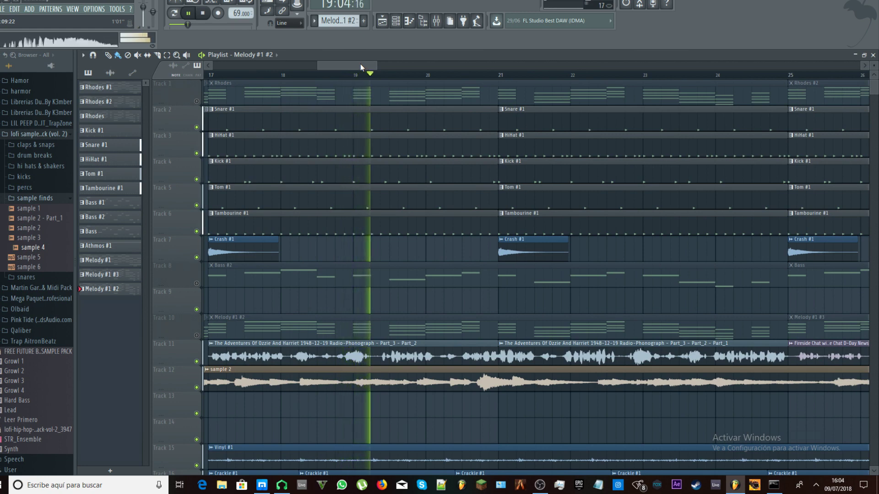
left_click_drag(361, 64, 378, 69)
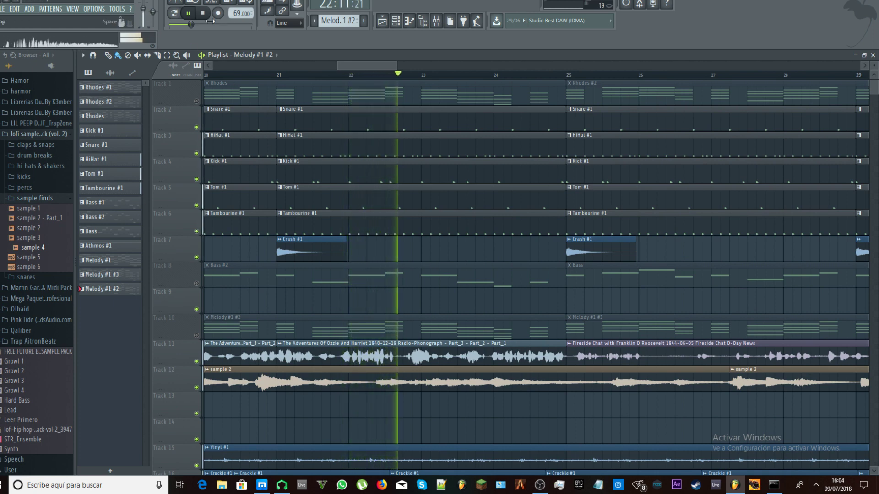
left_click_drag(372, 65, 382, 65)
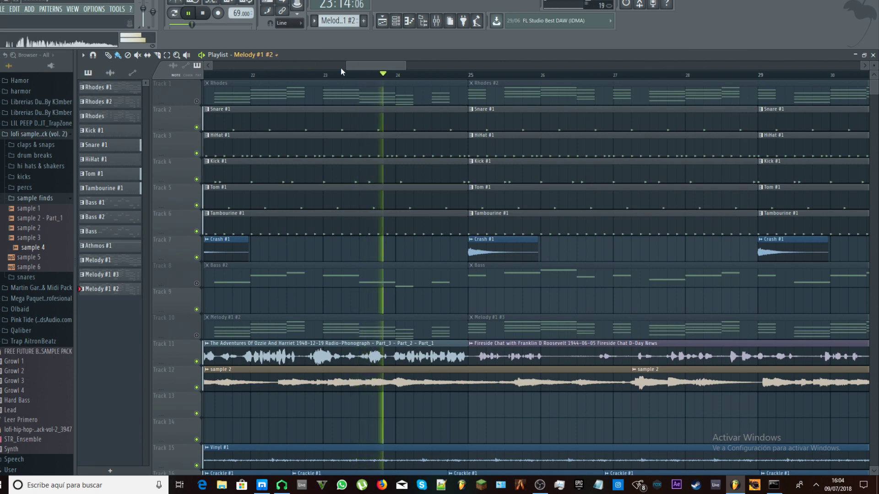
left_click_drag(373, 68, 381, 68)
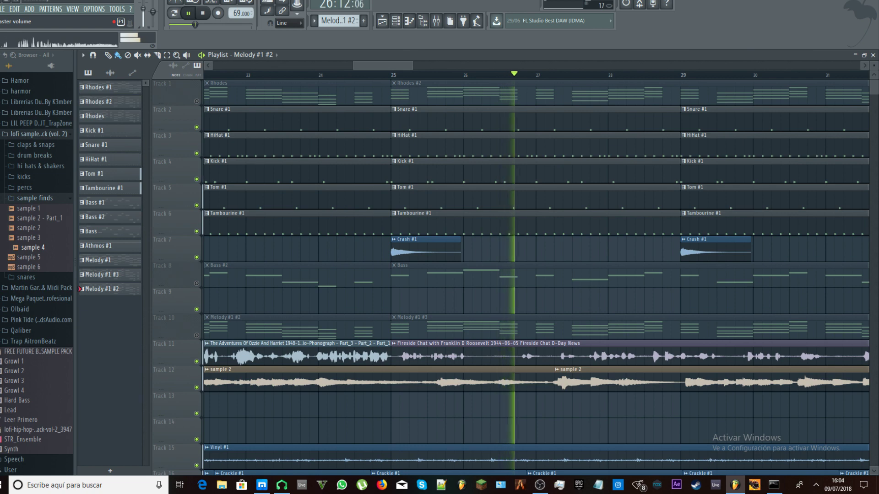
Step: Inspect the Fireside Chat clip's channel settings and the Fruity Reeverb 2 effect on its mixer insert, and return to the playlist
double_click(613, 350)
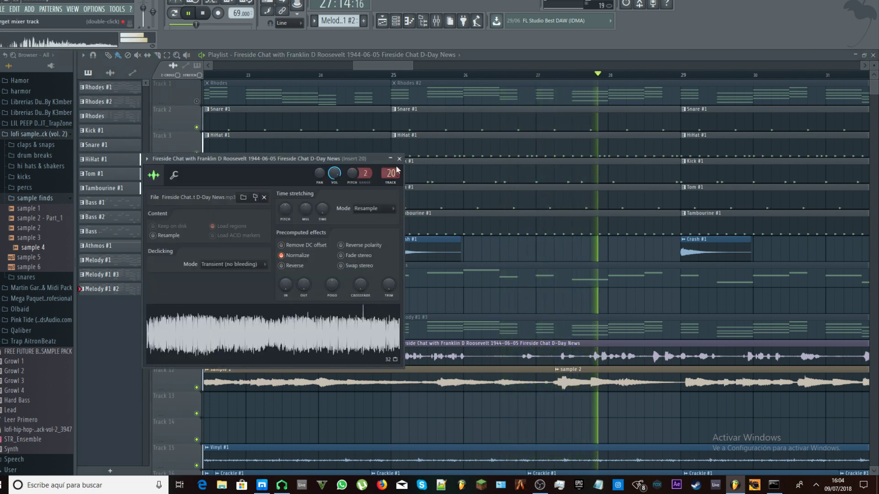
left_click(438, 21)
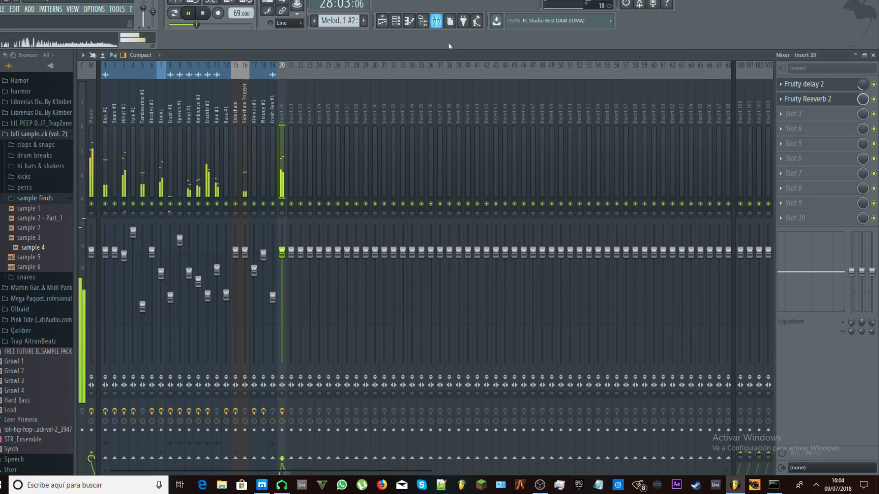
left_click(843, 100)
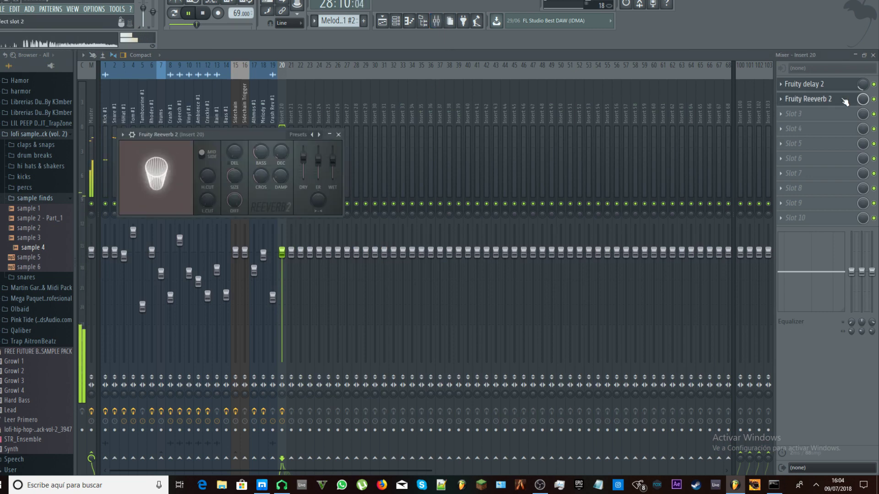
left_click(384, 21)
Step: Collapse the sample finds folder of the lofi sample pack in the browser
left_click_drag(384, 61, 414, 70)
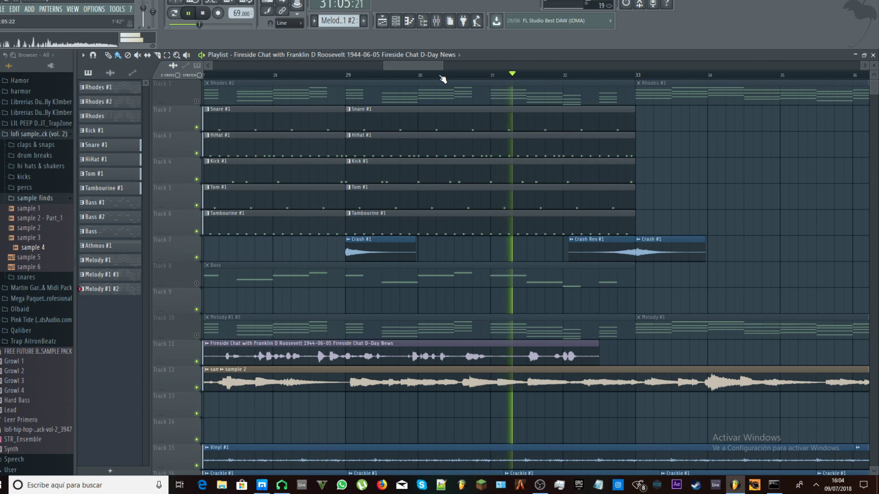
left_click_drag(430, 66, 464, 115)
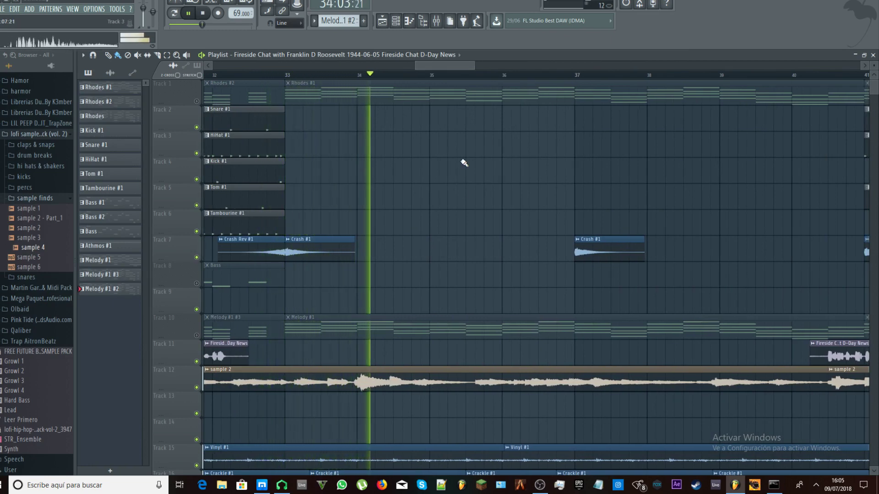
scroll(29, 315, "up", 3)
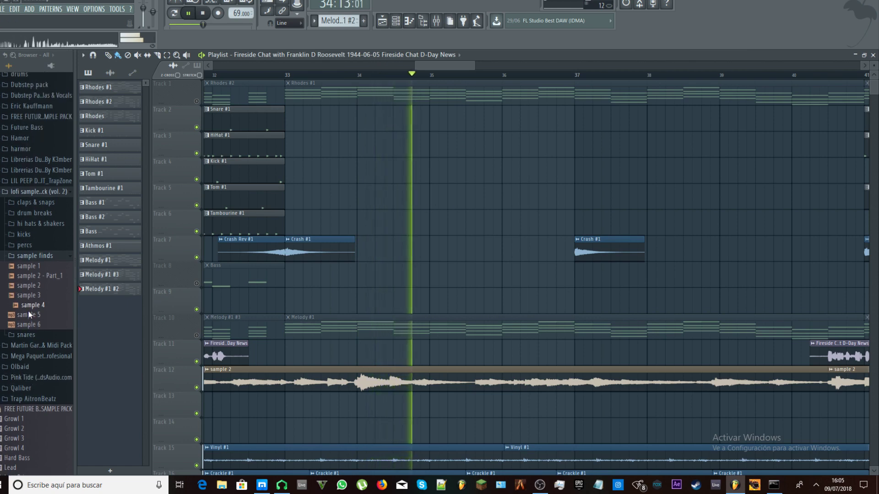
scroll(31, 310, "up", 3)
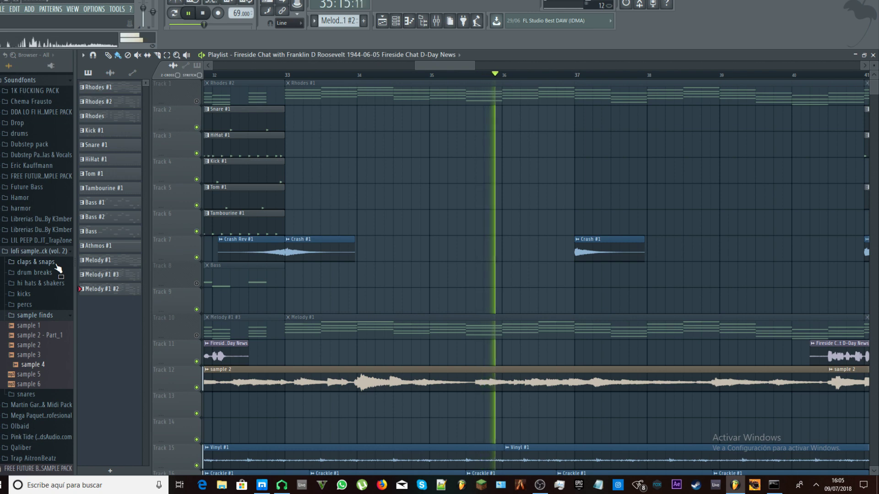
left_click(44, 316)
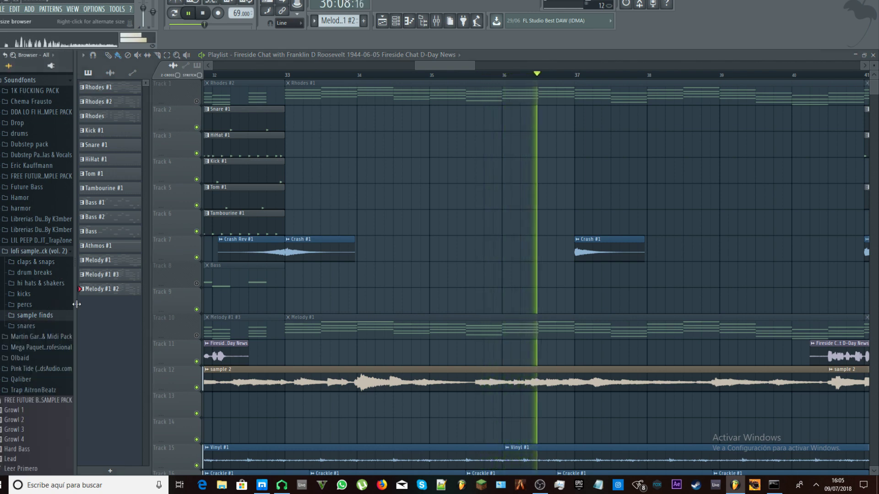
Step: Inspect the channel settings of the sample 1 clip starting at bar 49 on Track 12 and close them
left_click_drag(457, 67, 480, 74)
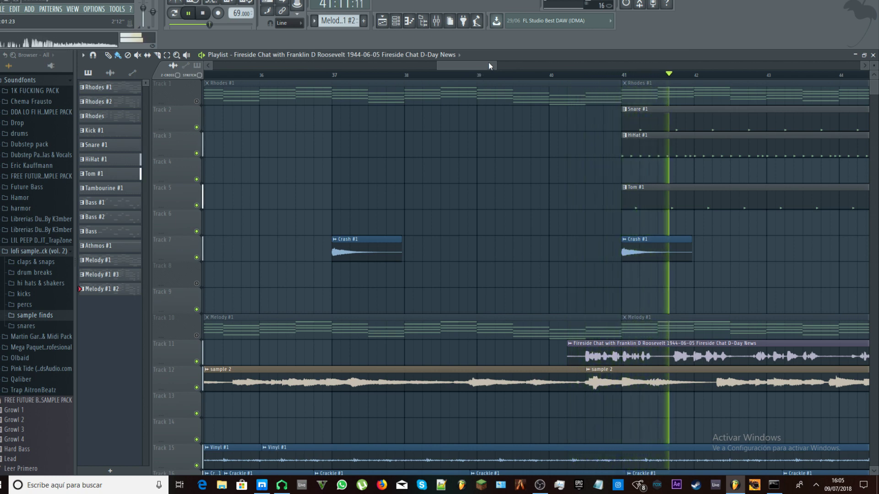
left_click_drag(478, 68, 509, 88)
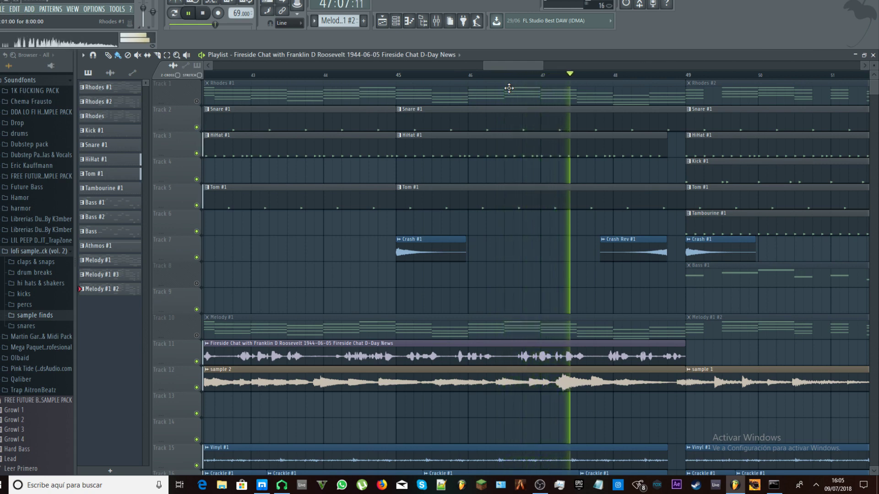
left_click_drag(499, 68, 526, 68)
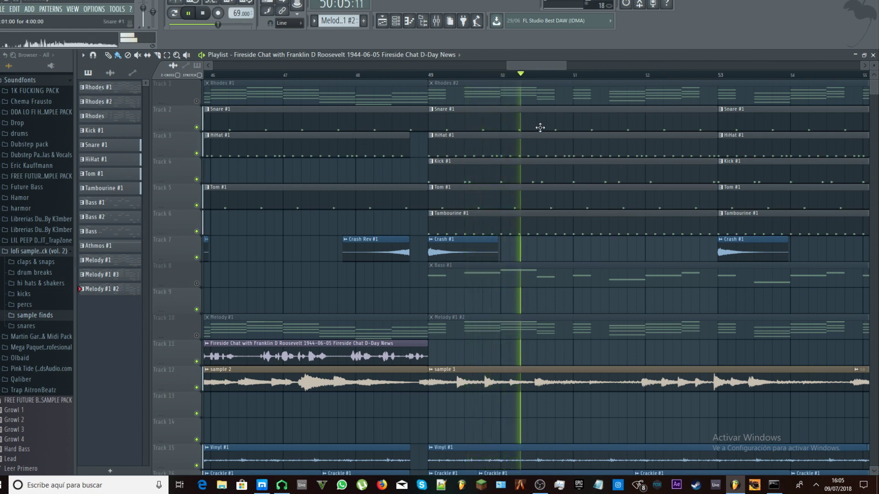
left_click_drag(527, 67, 545, 73)
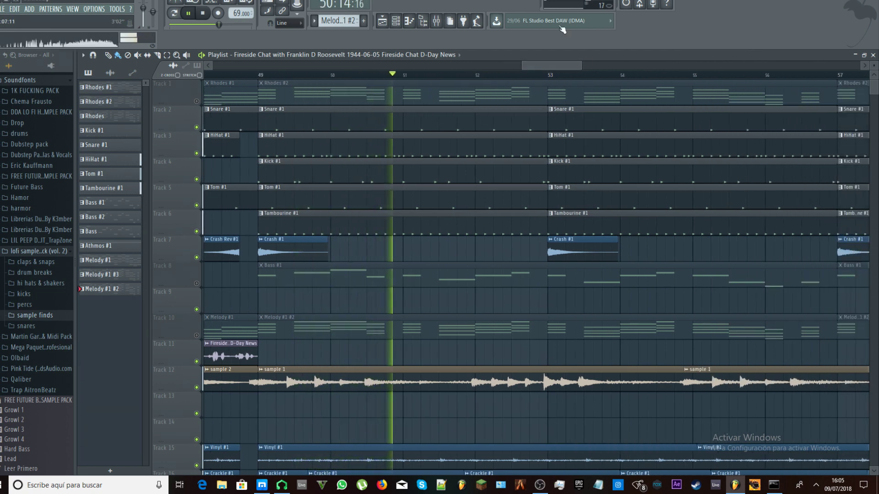
double_click(363, 385)
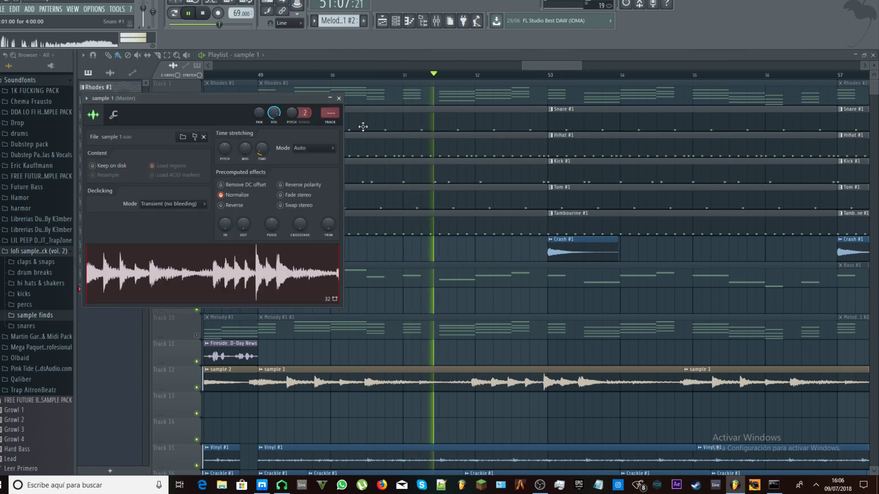
left_click(339, 99)
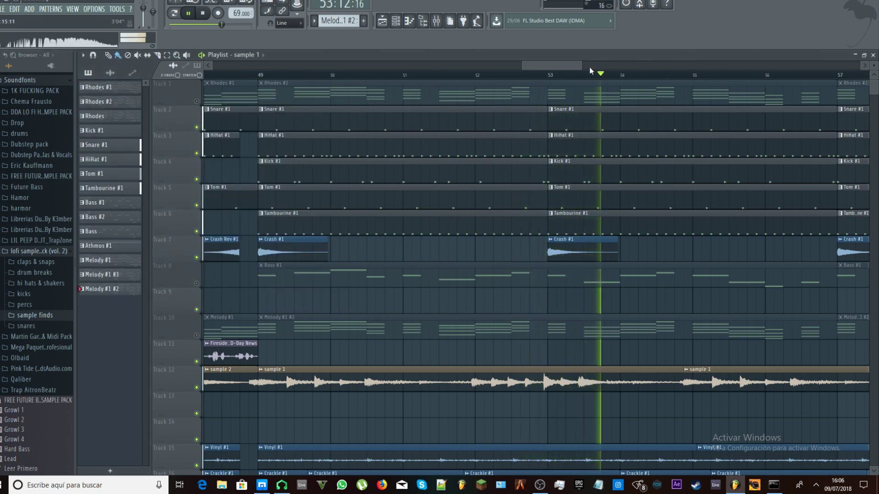
Step: Compare the channel settings of the sample 1 and sample 2 - Part_1 clips around bar 61 on Track 12
left_click_drag(570, 67, 581, 68)
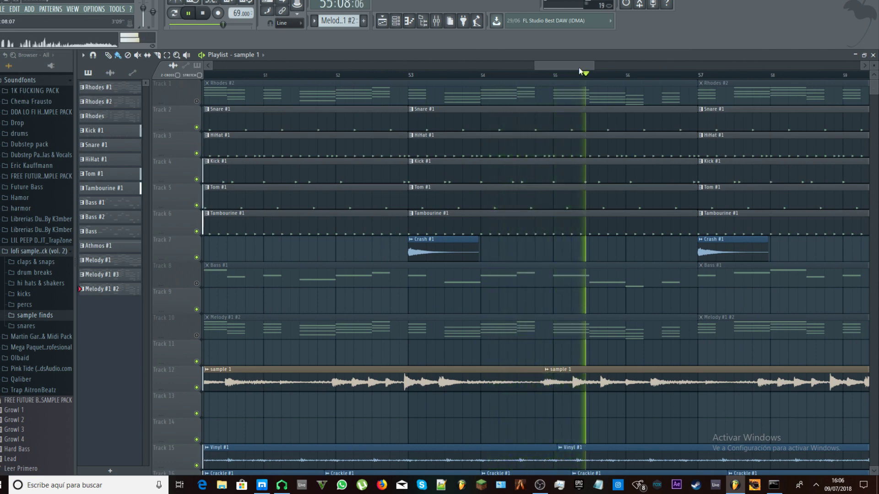
left_click_drag(565, 64, 607, 72)
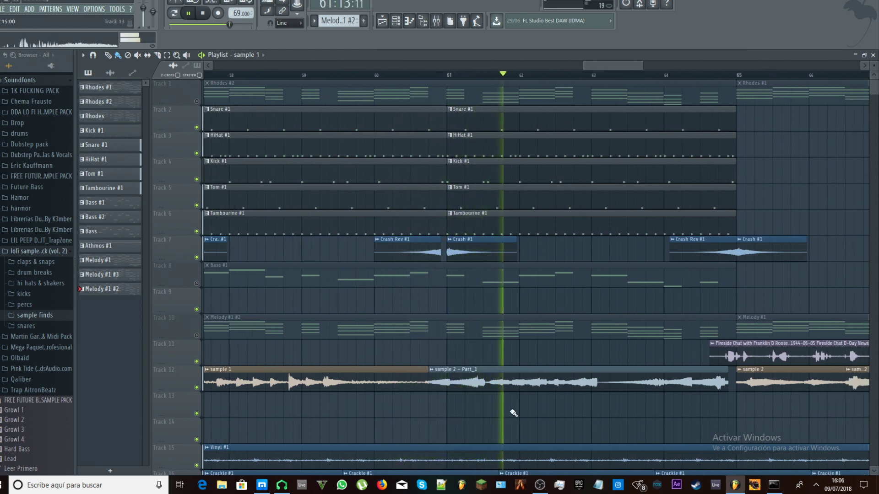
double_click(401, 371)
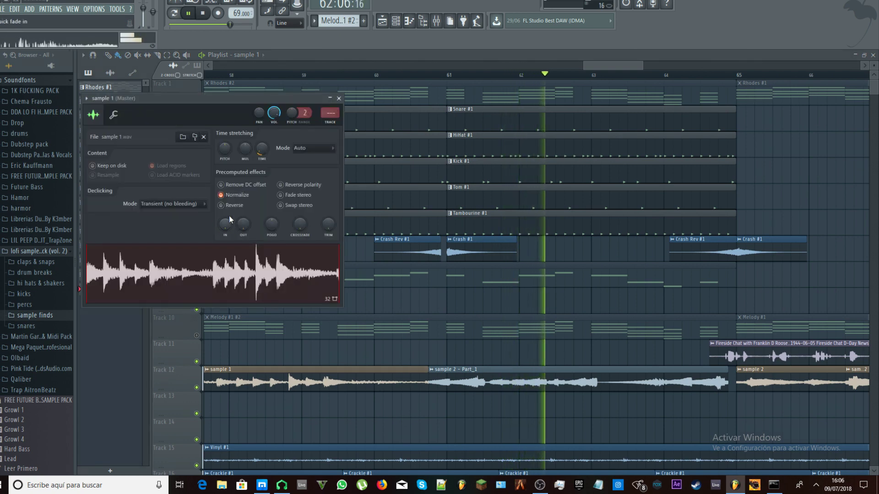
left_click(338, 98)
double_click(510, 379)
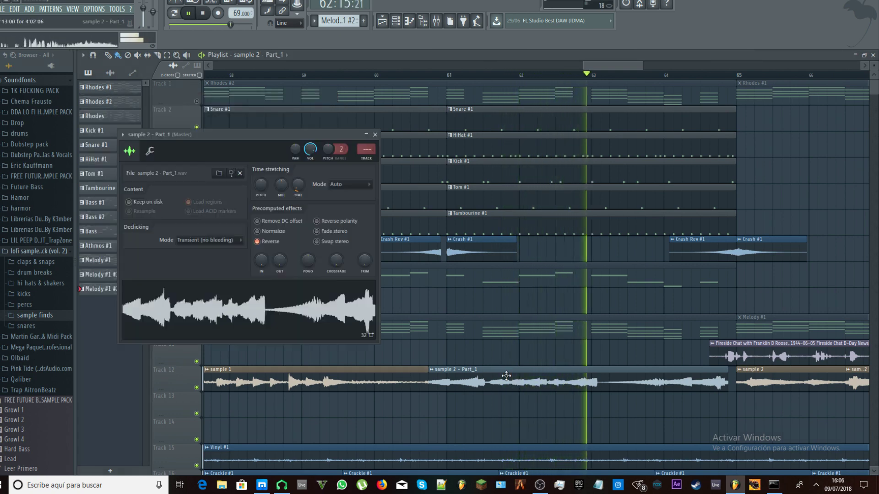
left_click(375, 134)
Step: Examine the song's ending from bar 64 onward, including the ambience tracks and the filter, volume and delay automation clips
left_click_drag(591, 67, 630, 77)
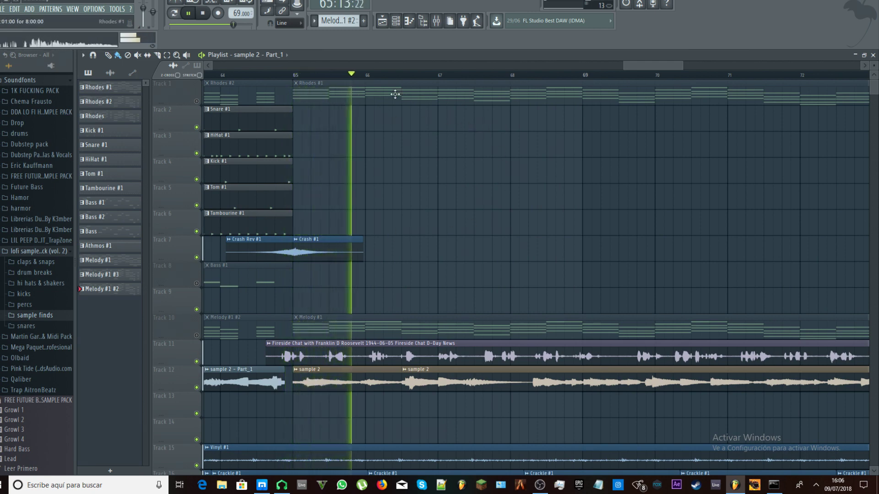
left_click_drag(652, 65, 560, 65)
scroll(681, 139, "down", 5)
scroll(709, 282, "up", 1)
scroll(709, 300, "down", 2)
scroll(710, 301, "down", 4)
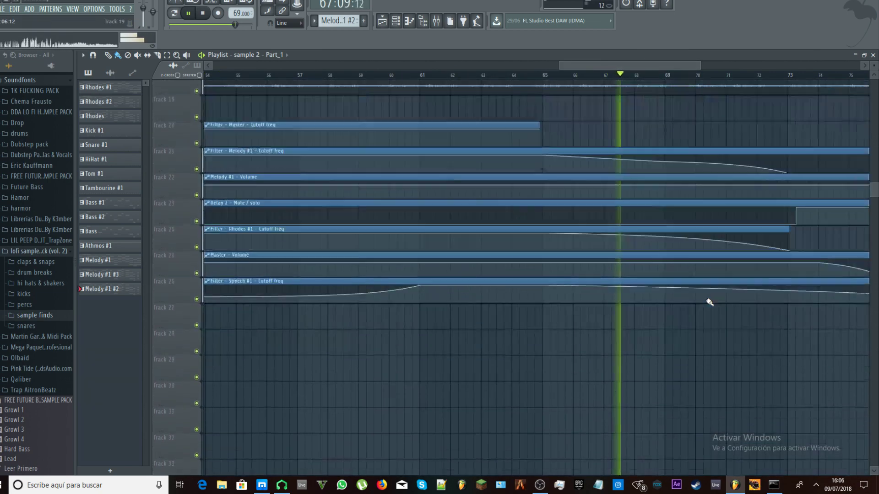
scroll(714, 306, "up", 8)
left_click_drag(628, 73, 687, 73)
scroll(642, 327, "down", 6)
scroll(645, 328, "up", 2)
scroll(643, 329, "up", 4)
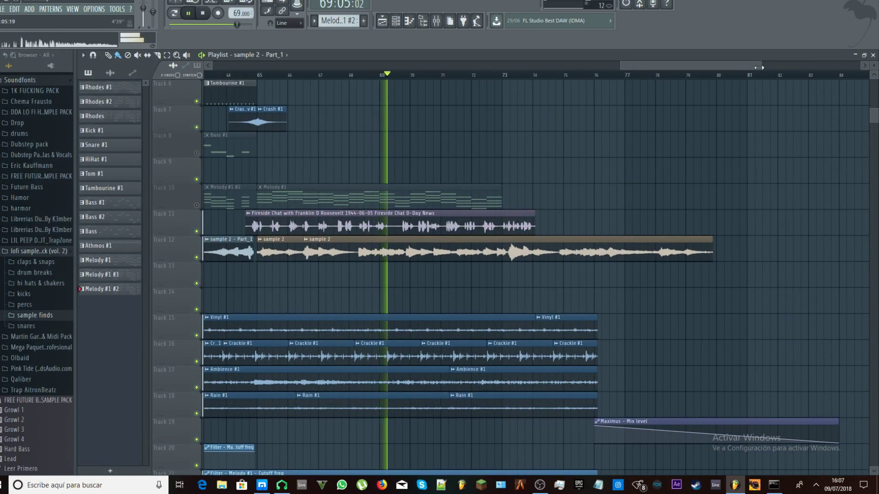
Step: Show the mixer as a floating window over the empty bars after the song's ending in the playlist
left_click_drag(759, 68, 723, 71)
left_click_drag(629, 68, 205, 67)
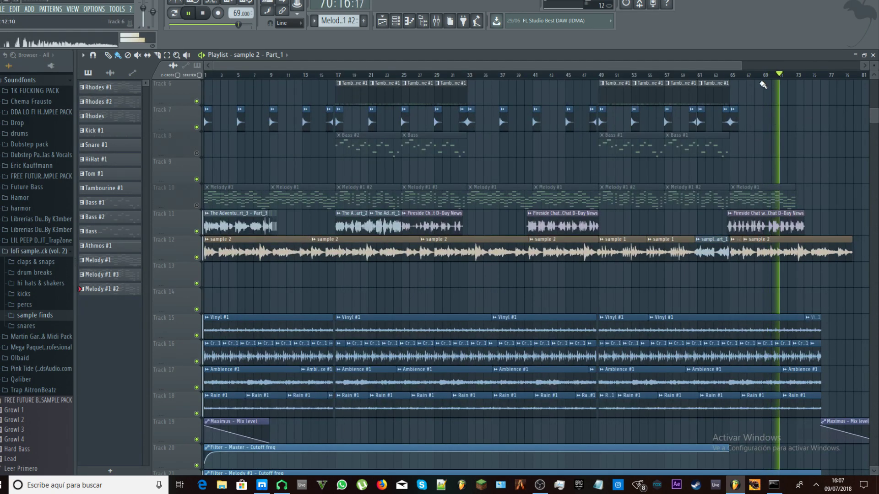
left_click_drag(741, 66, 809, 114)
left_click(436, 21)
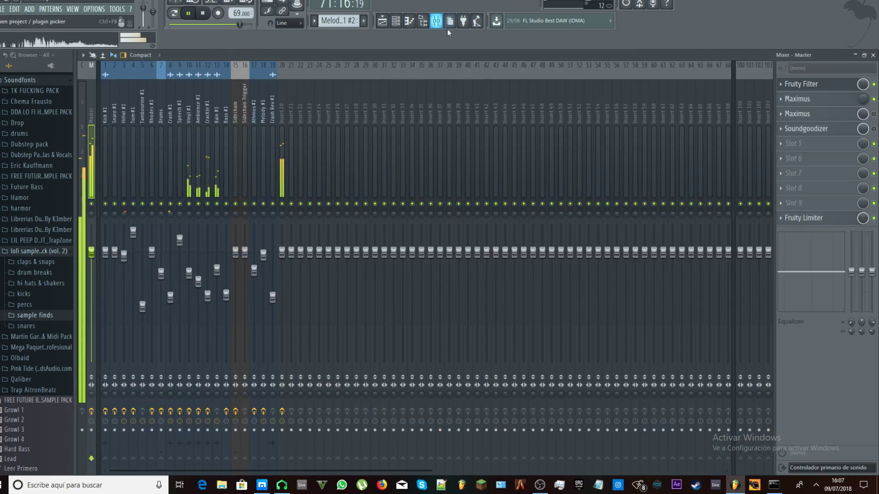
left_click(856, 55)
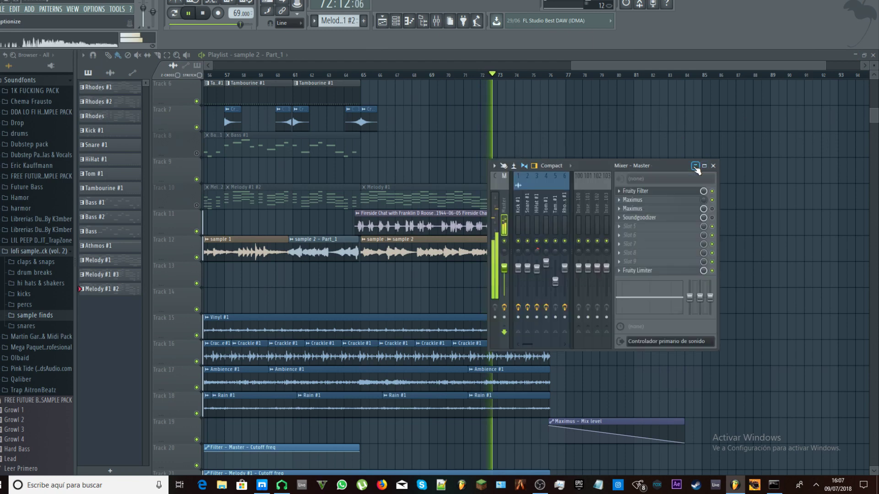
left_click_drag(591, 169, 728, 90)
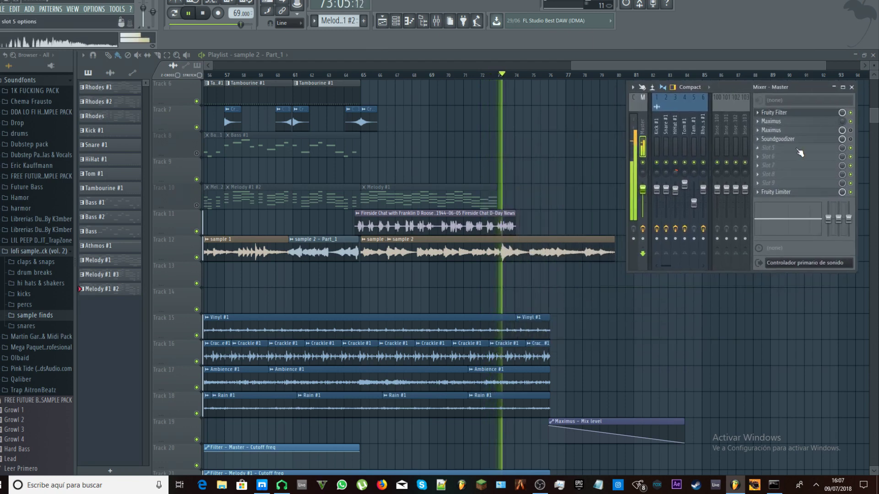
Step: Inspect the master's Maximus and Fruity Filter alongside the ending's automation clips, and close the effects and the mixer
left_click(788, 131)
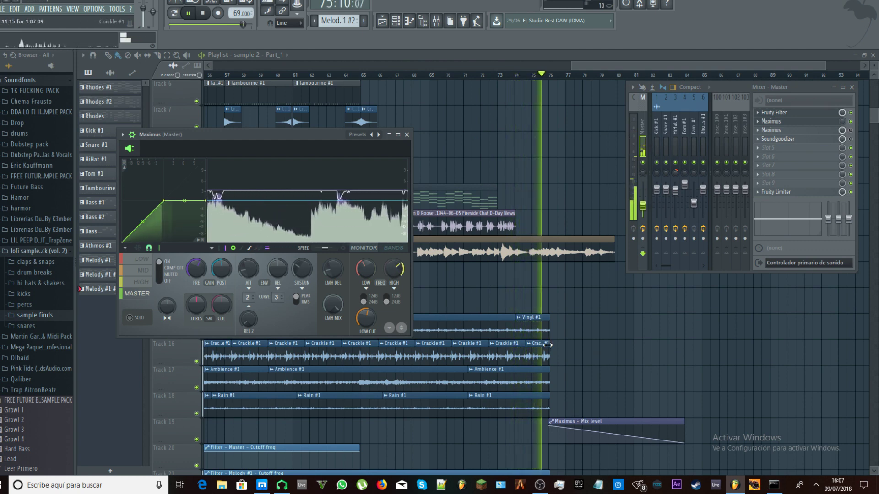
scroll(550, 338, "down", 2)
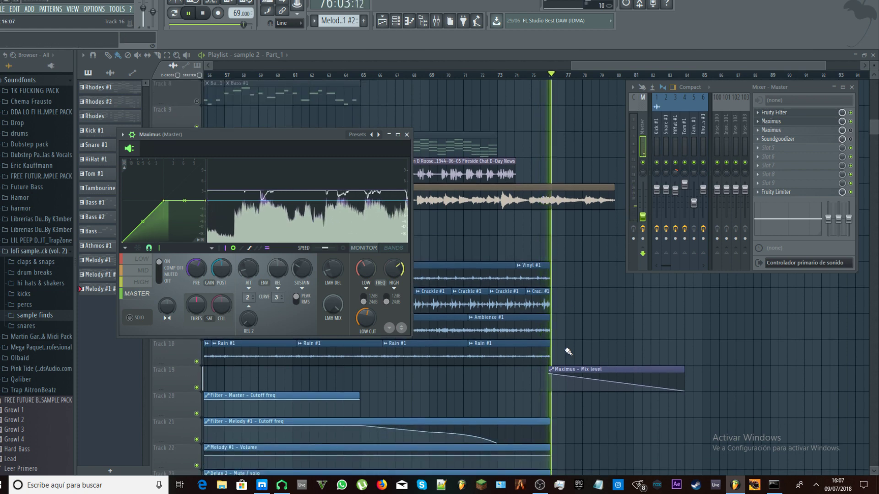
scroll(568, 351, "down", 5)
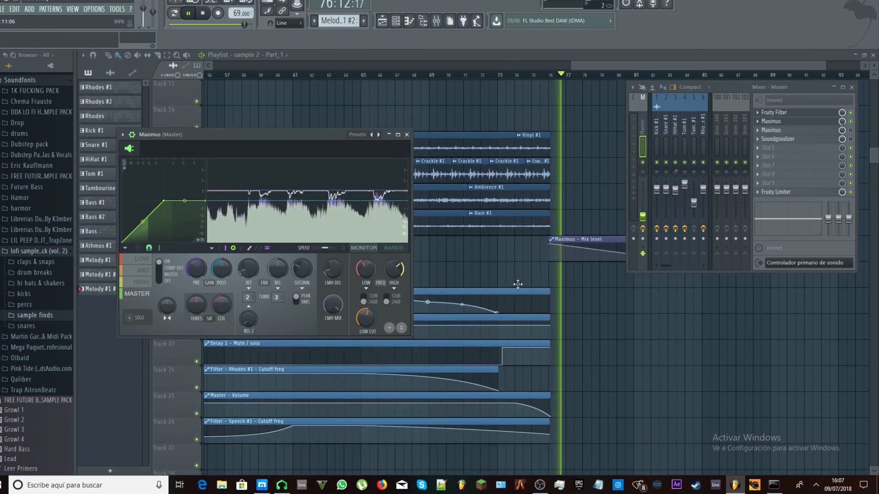
left_click(407, 135)
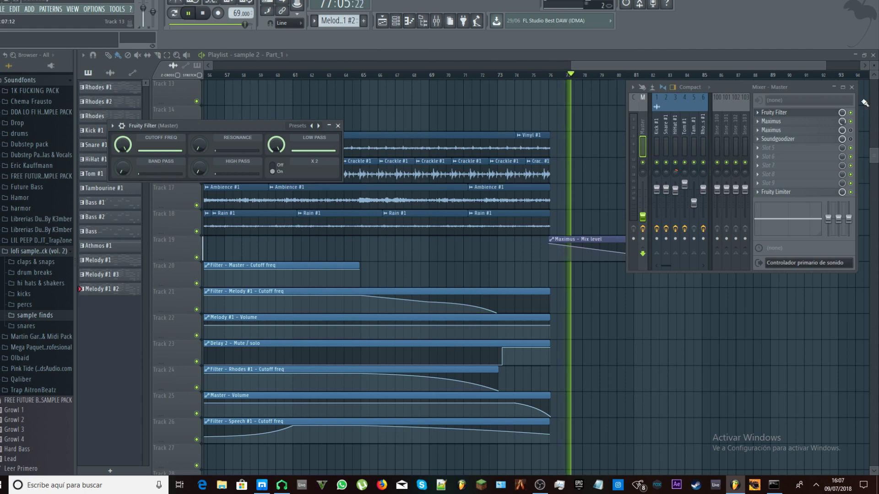
left_click(851, 88)
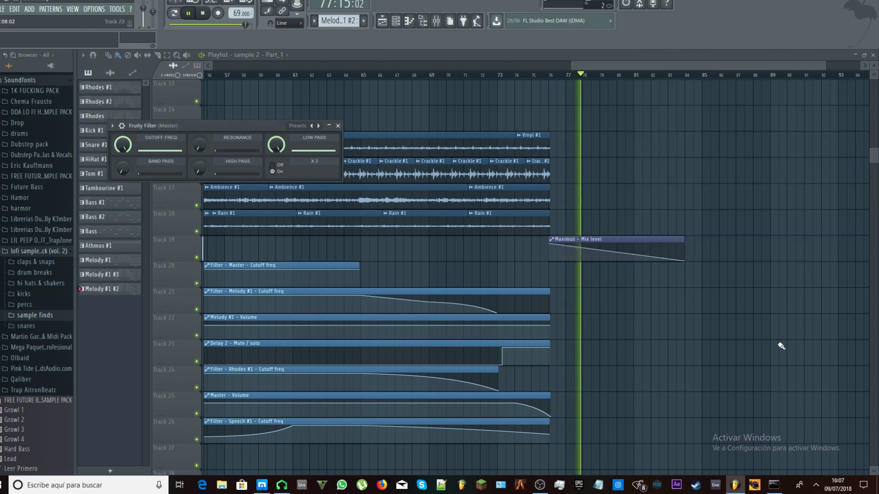
scroll(778, 349, "up", 3)
left_click(330, 126)
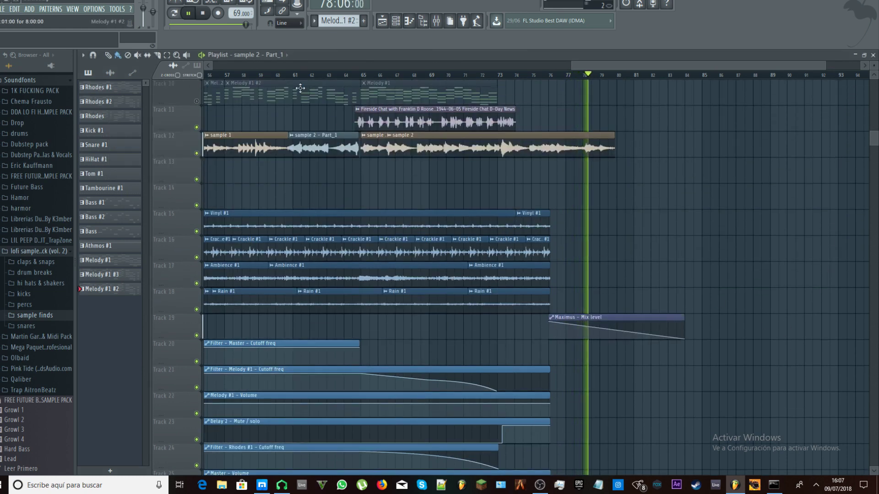
Step: Pause playback, inspect the Snare #1 pattern from bar 17 in the piano roll and return to the playlist
left_click(190, 13)
scroll(571, 150, "up", 5)
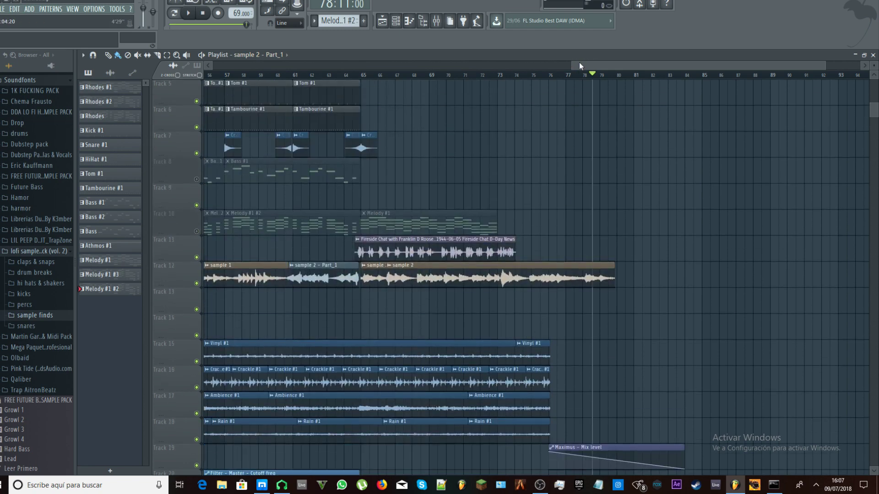
left_click_drag(579, 66, 257, 71)
scroll(256, 183, "up", 2)
scroll(409, 309, "up", 1)
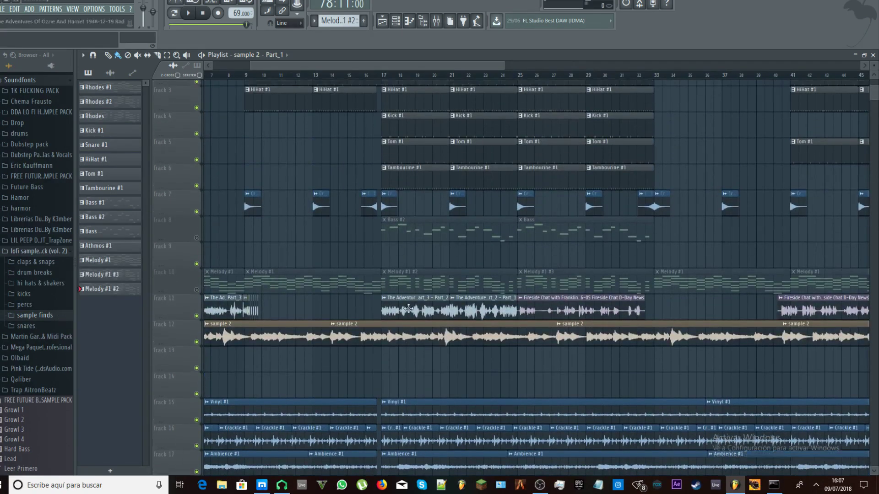
scroll(408, 309, "up", 2)
double_click(401, 119)
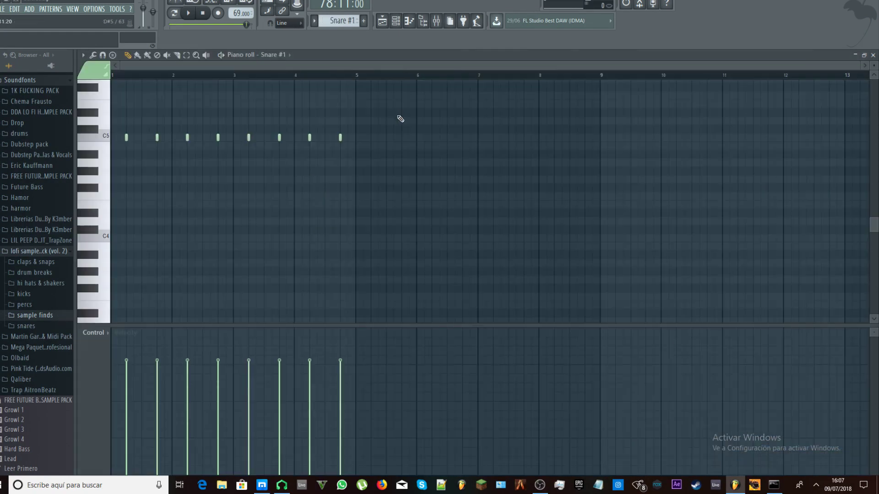
left_click(387, 23)
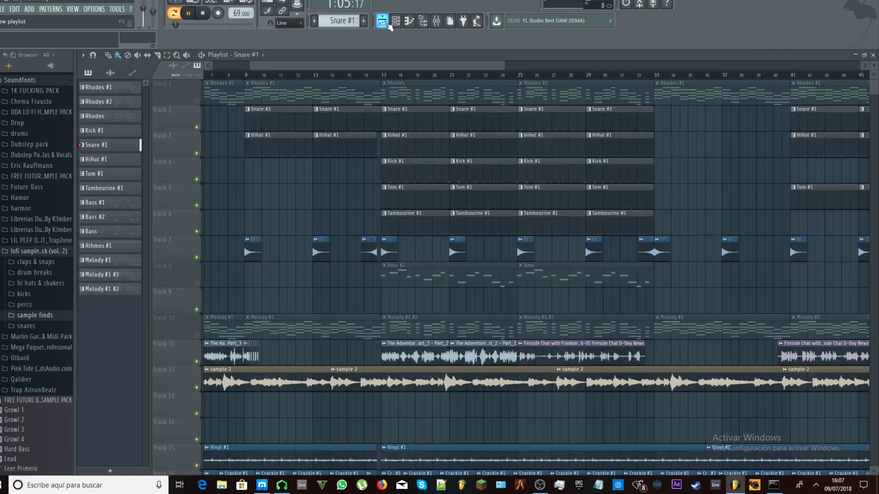
Step: Solo the snare on Track 2, bring in Tracks 3 to 6 one by one, and play the drums from bars 9 and 16
right_click(197, 128)
left_click(256, 78)
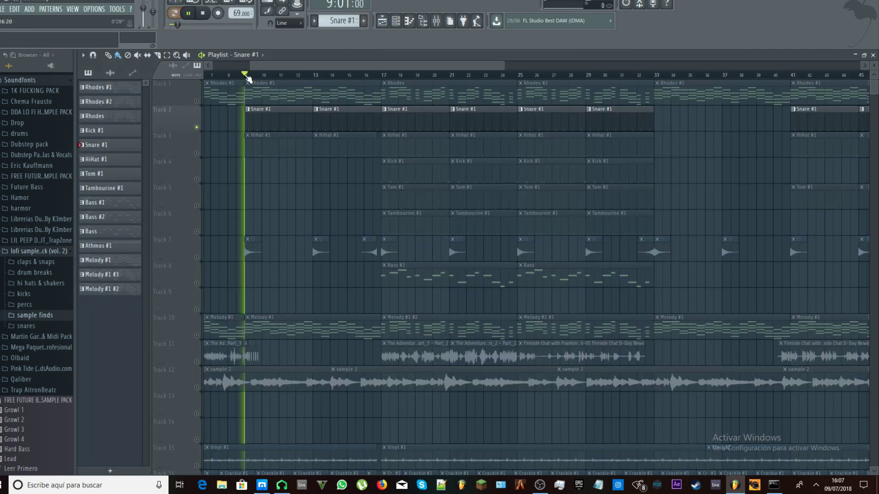
left_click(197, 154)
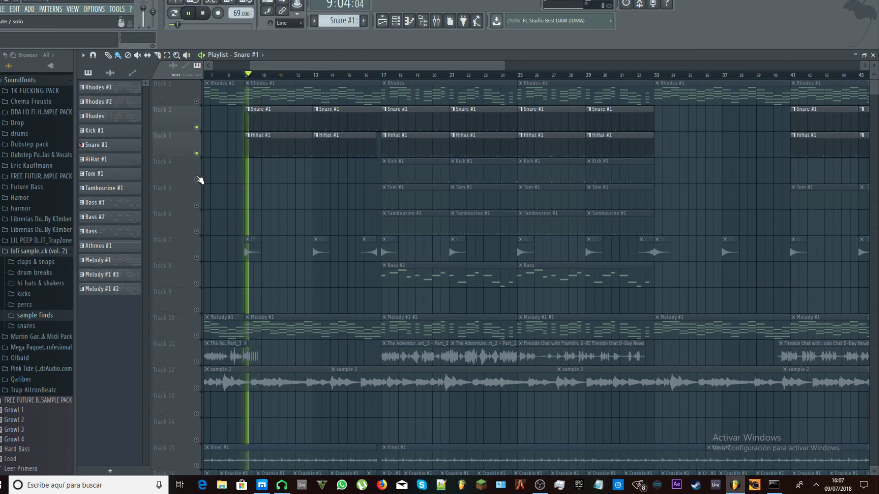
left_click(197, 180)
left_click(197, 205)
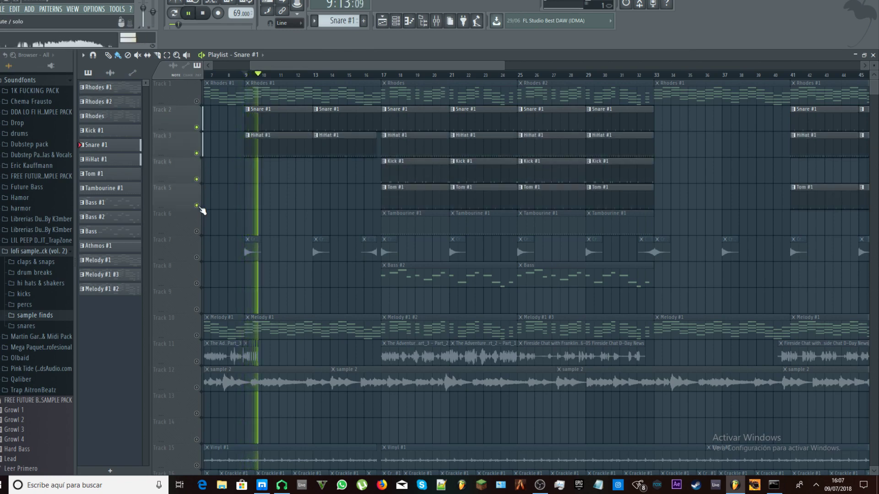
left_click(196, 232)
left_click(373, 76)
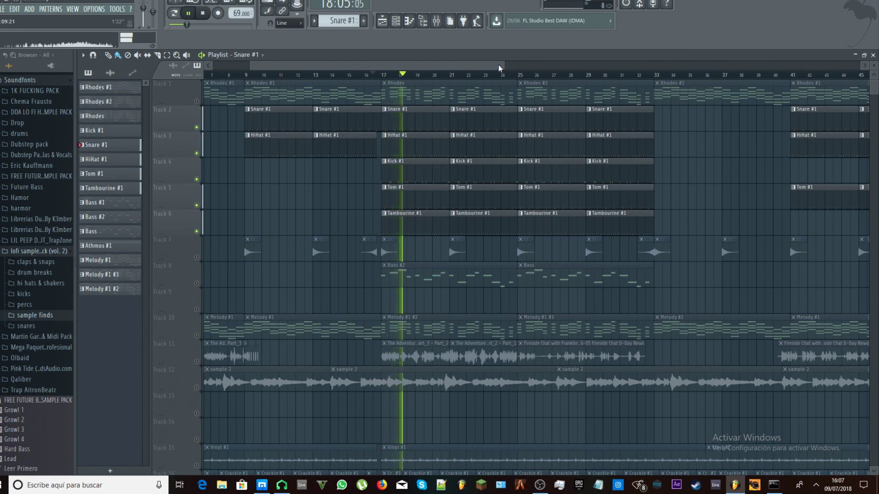
key("space")
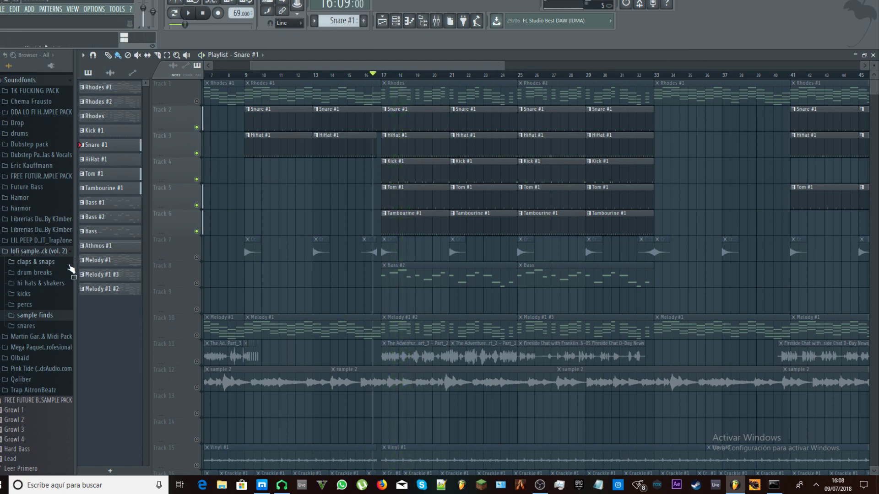
Step: Preview samples from the claps & snaps and drum breaks folders, including clap 4 and nicebreak 3
left_click(60, 262)
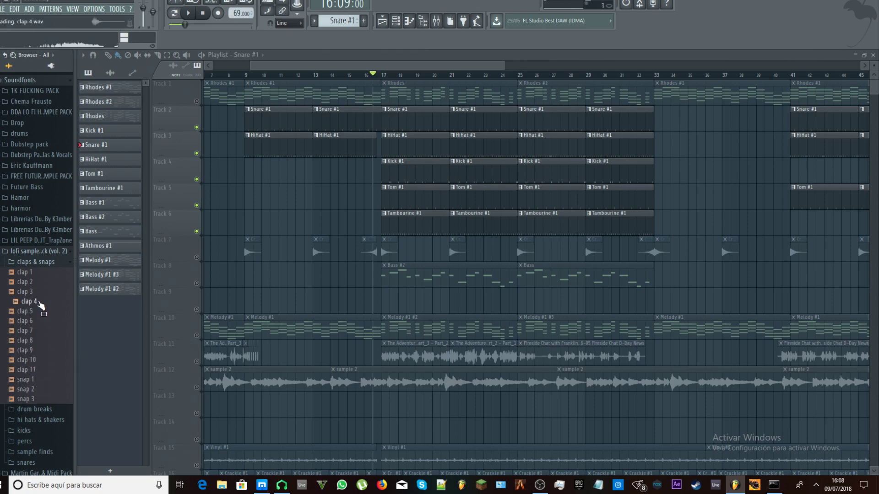
scroll(46, 346, "down", 2)
left_click(39, 351)
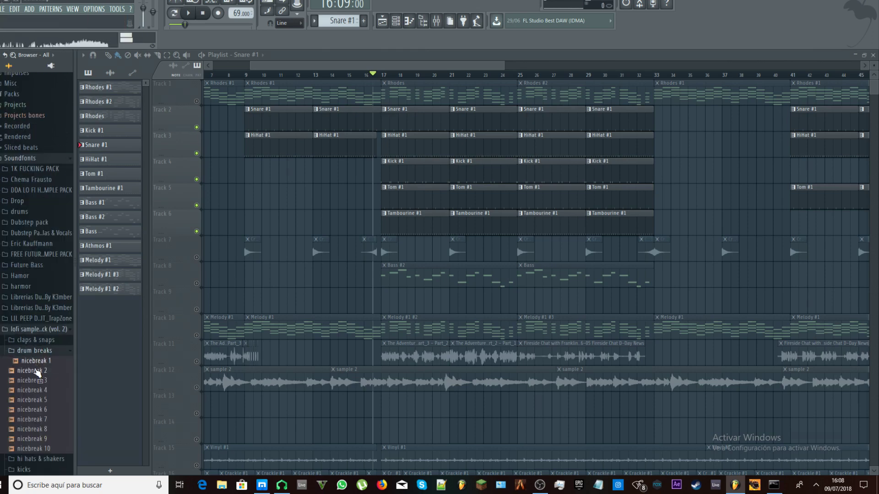
scroll(38, 372, "down", 4)
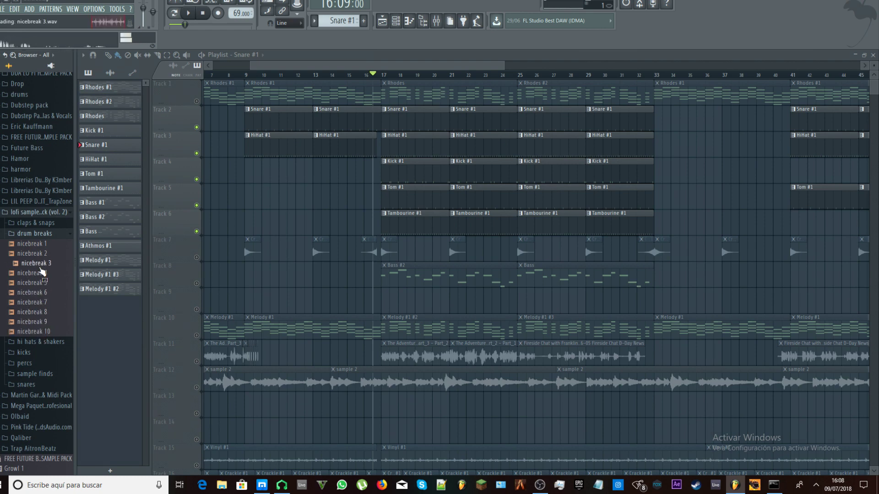
Step: Preview hat and ride samples in the hi hats & shakers folder, including hat 8 and ride 1
left_click(50, 341)
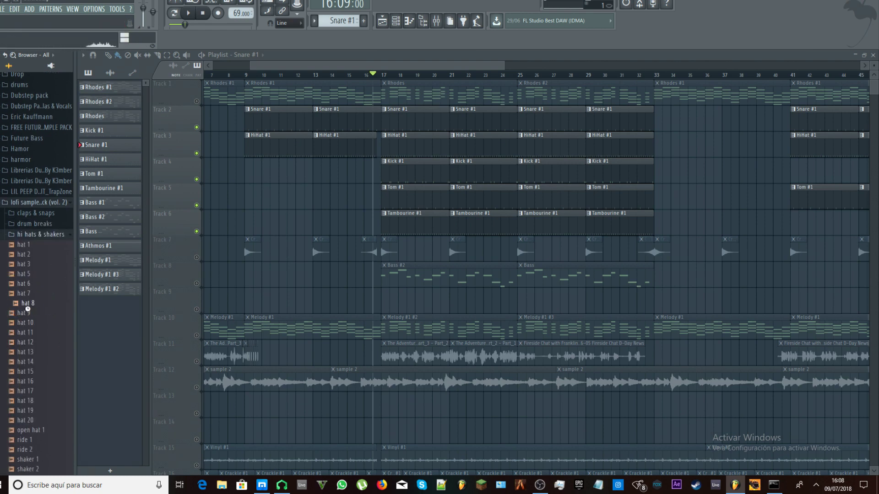
scroll(40, 372, "down", 4)
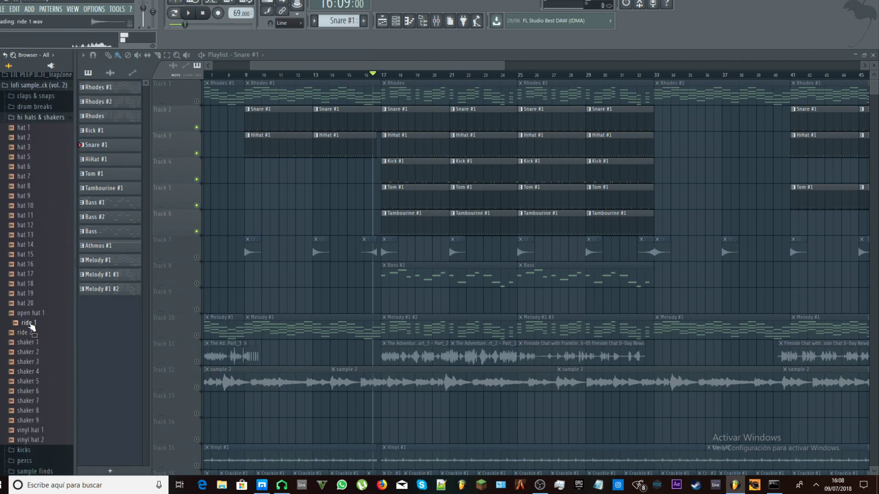
scroll(31, 326, "down", 4)
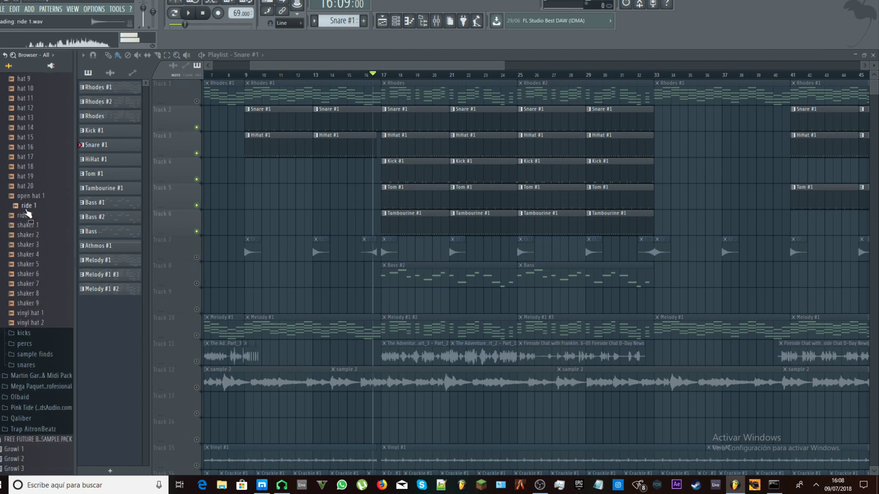
Step: Preview samples from the kicks and percs folders, including kick 13 and perc3-[1]
left_click(23, 333)
scroll(30, 348, "down", 6)
left_click(23, 284)
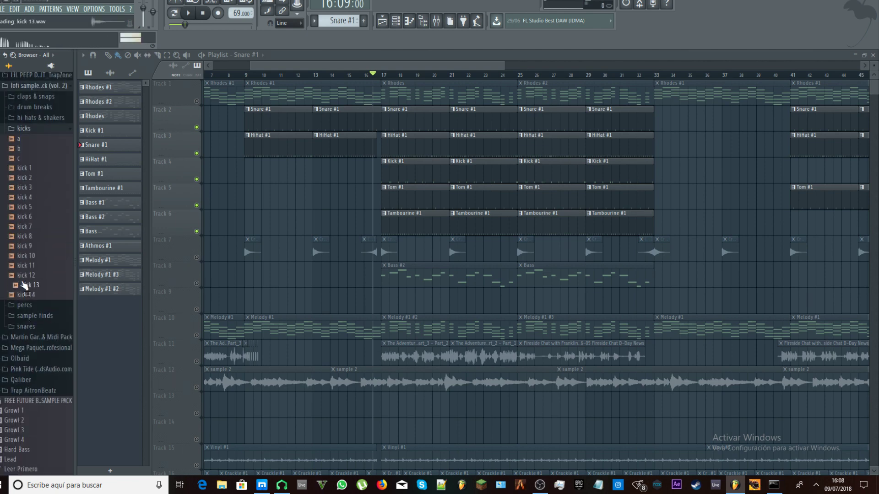
left_click(31, 306)
left_click(35, 306)
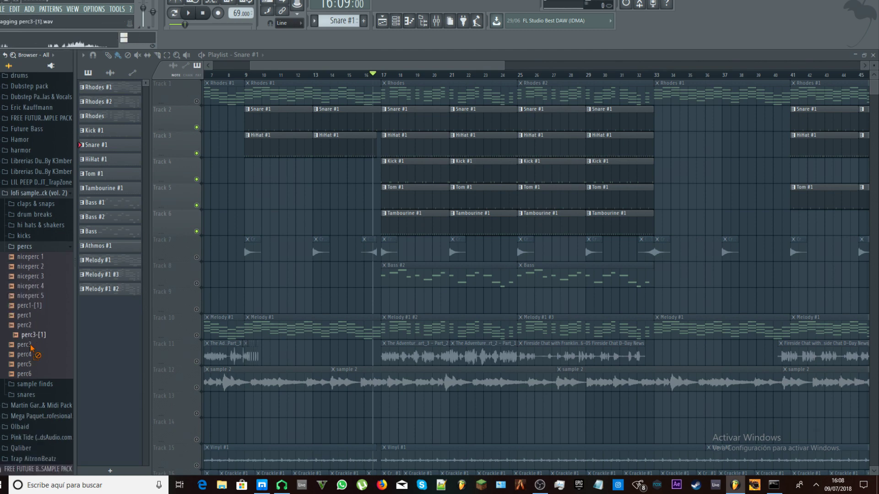
Step: Preview sample 2 and sample 4 from the sample finds folder and snare 6 from the snares folder
left_click(33, 385)
scroll(37, 275, "down", 2)
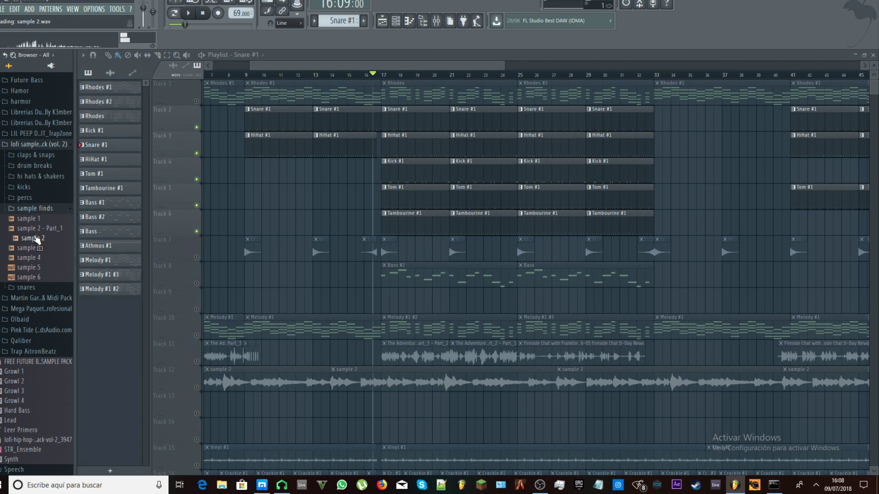
right_click(147, 8)
left_click(152, 15)
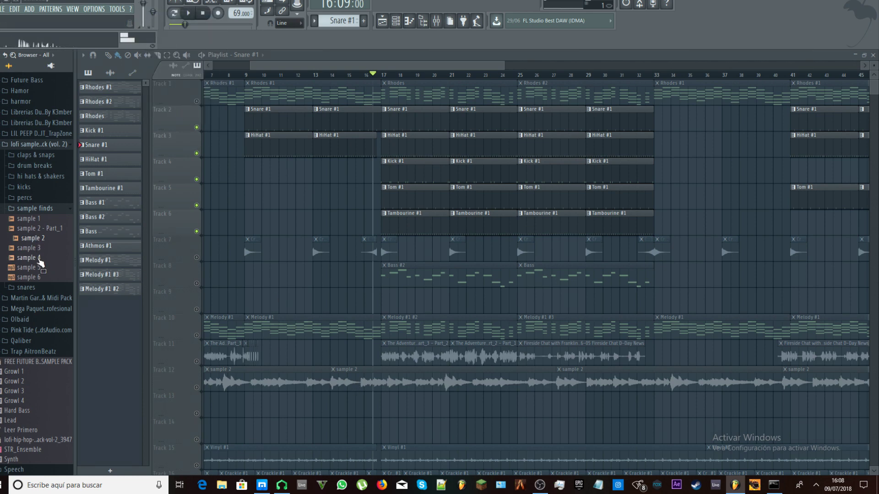
left_click(41, 261)
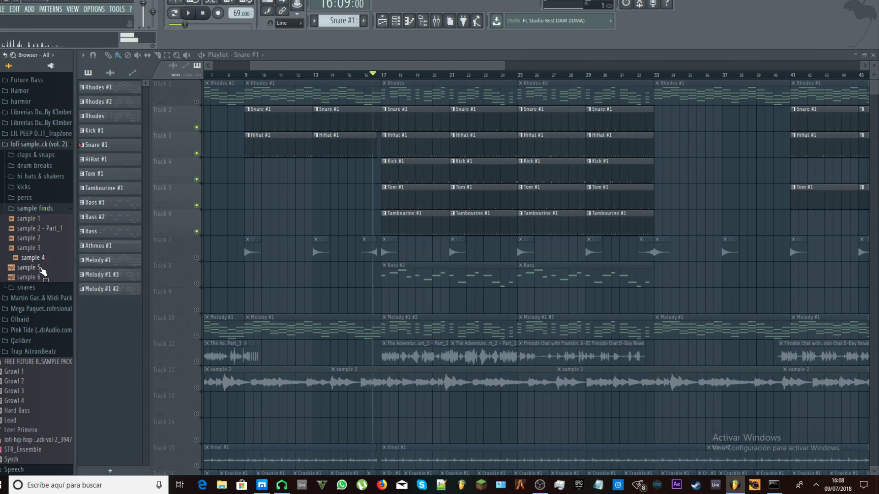
left_click(40, 288)
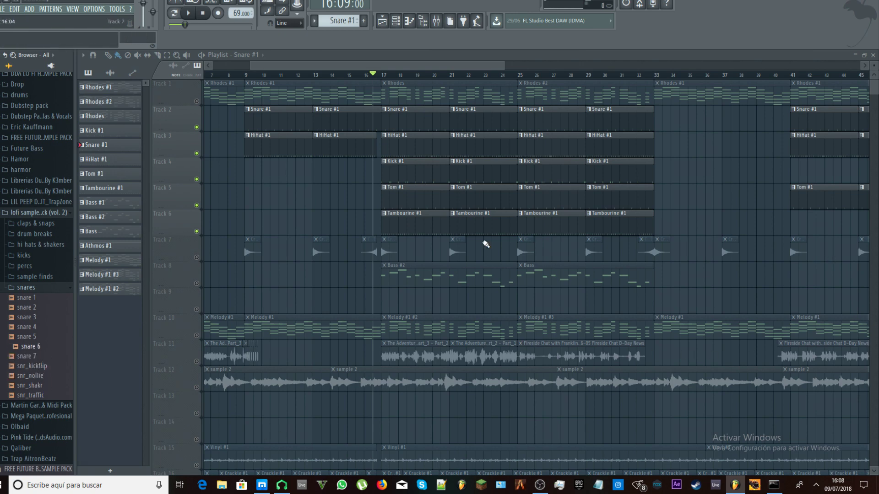
Step: Resume playback from bar 16 and unmute the voices on Track 11, the samples on Track 12 and the crashes on Track 7
key("space")
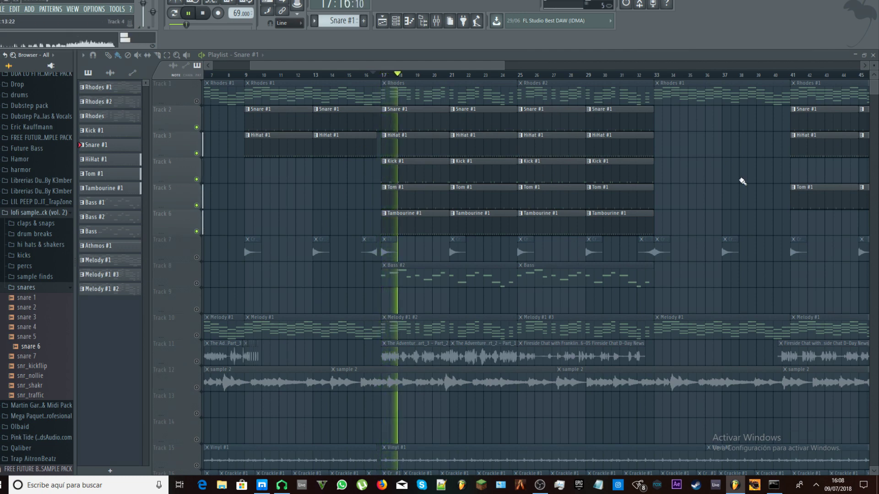
left_click(197, 362)
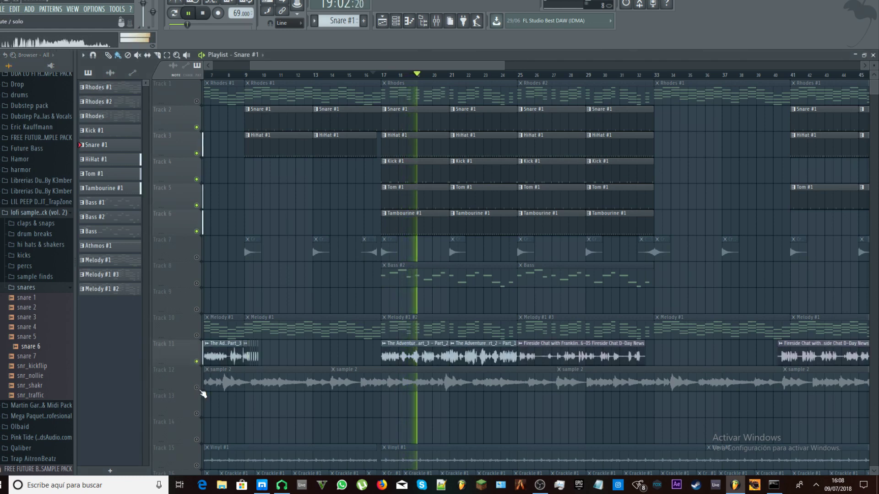
left_click(197, 388)
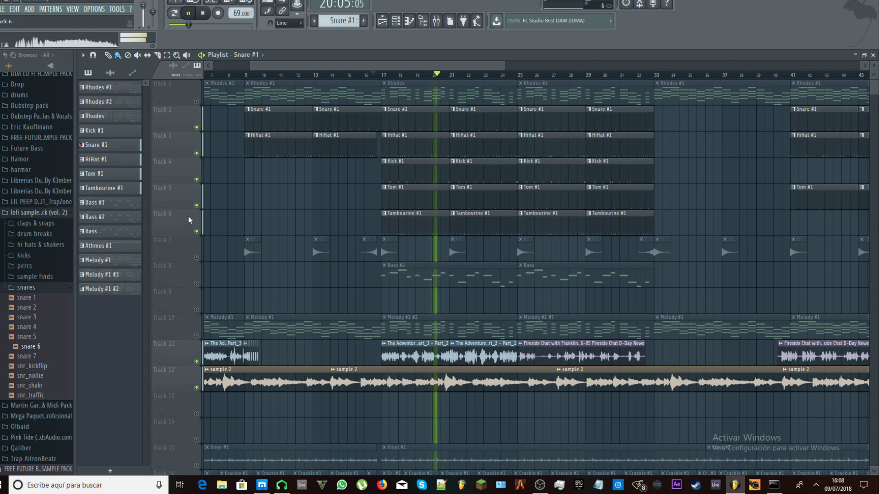
left_click(197, 257)
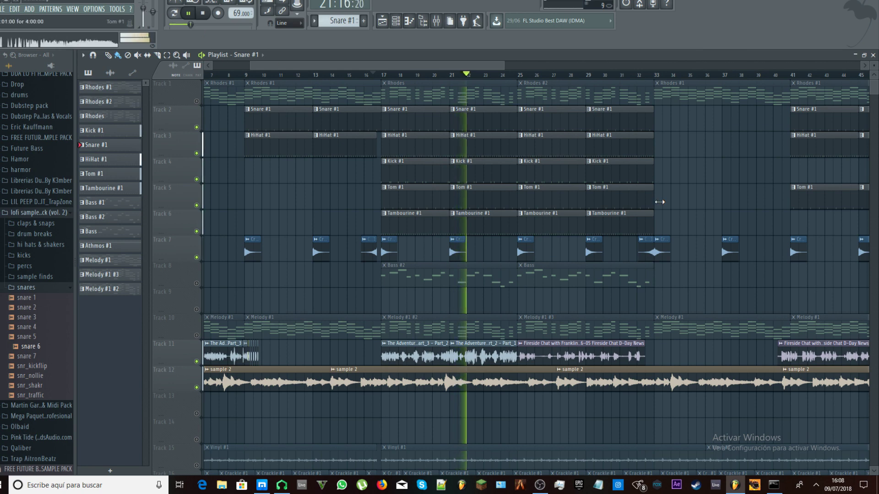
Step: Unmute the vinyl, crackle, ambience and rain on Tracks 15 to 18 during playback
scroll(540, 191, "down", 5)
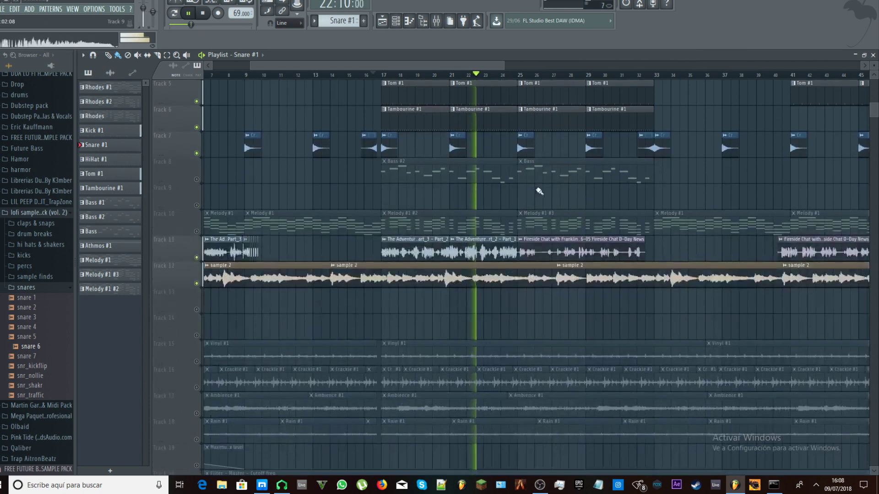
left_click(196, 336)
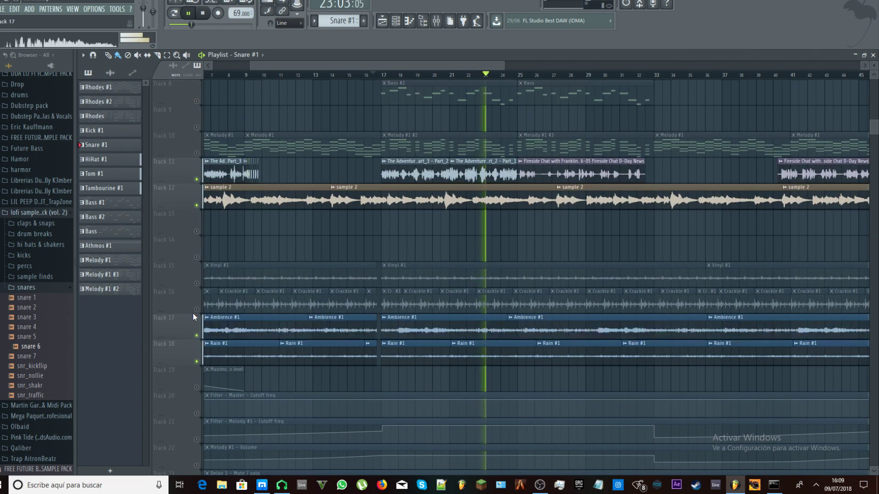
left_click(197, 309)
left_click(196, 284)
scroll(198, 348, "down", 5)
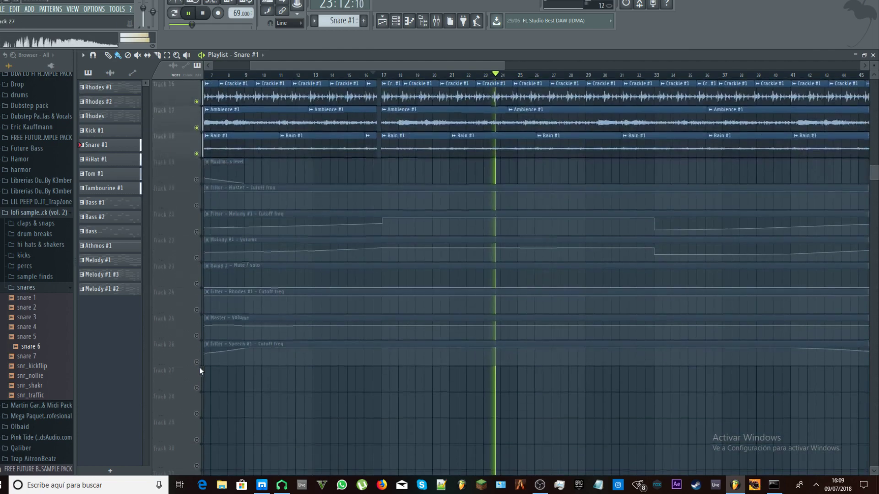
Step: Stop playback and unmute all the playlist tracks, including the automation clips
key("space")
right_click(197, 362)
right_click(197, 362)
scroll(280, 359, "up", 1)
scroll(280, 358, "up", 9)
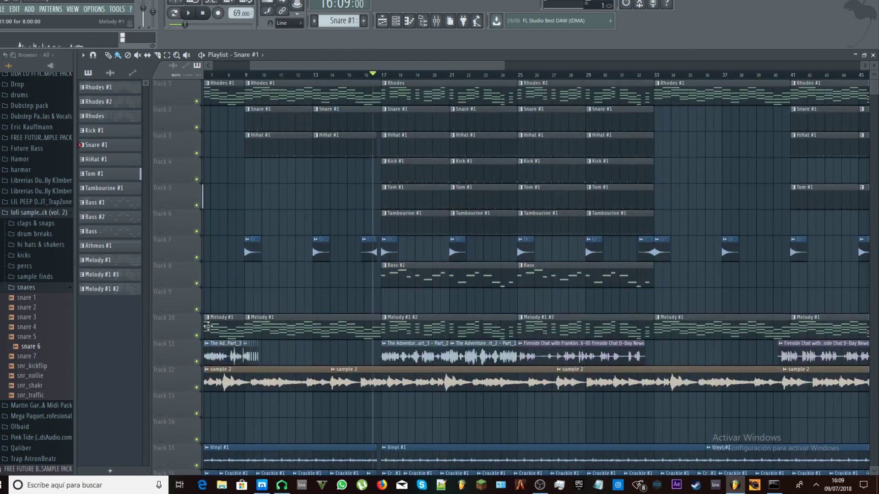
Step: Mute the bass on Track 8, the melody on Track 10 and the Rhodes on Track 1
left_click(197, 283)
left_click(197, 335)
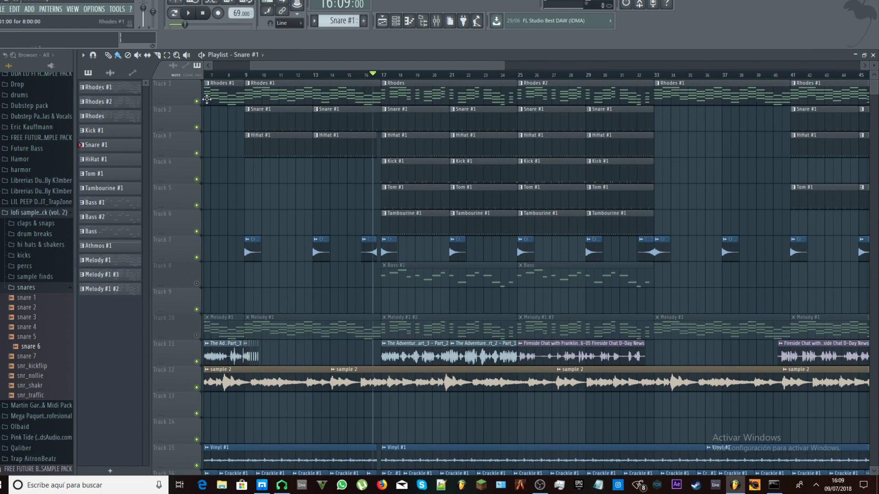
left_click(196, 101)
Step: Play the arrangement from bar 16 without the Rhodes, bass and melody, review its ambience and automation tracks, and stop playback
key("space")
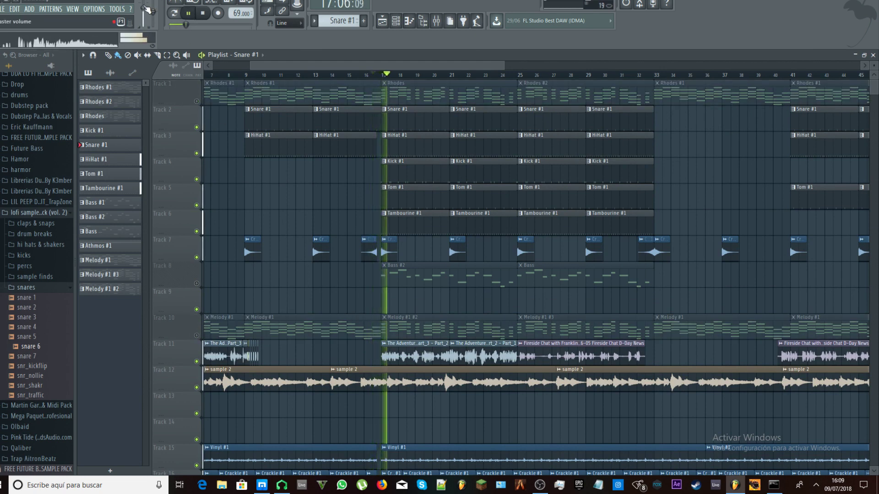
scroll(245, 151, "down", 10)
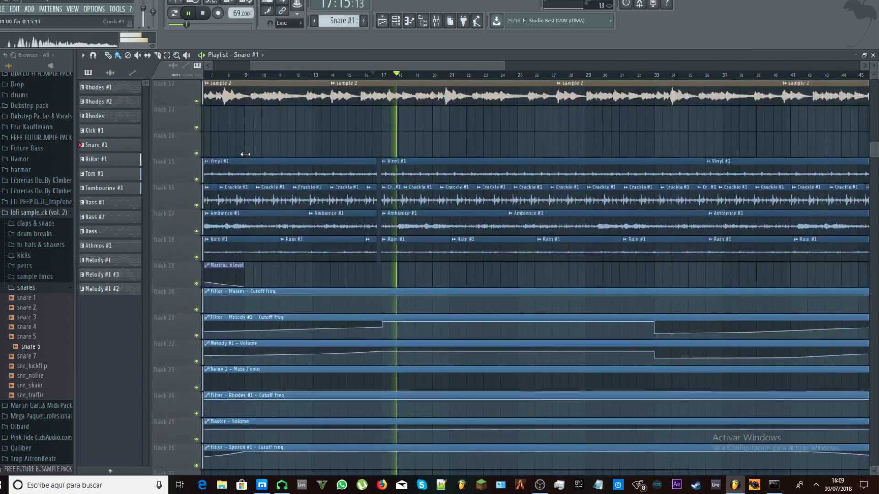
scroll(270, 161, "up", 10)
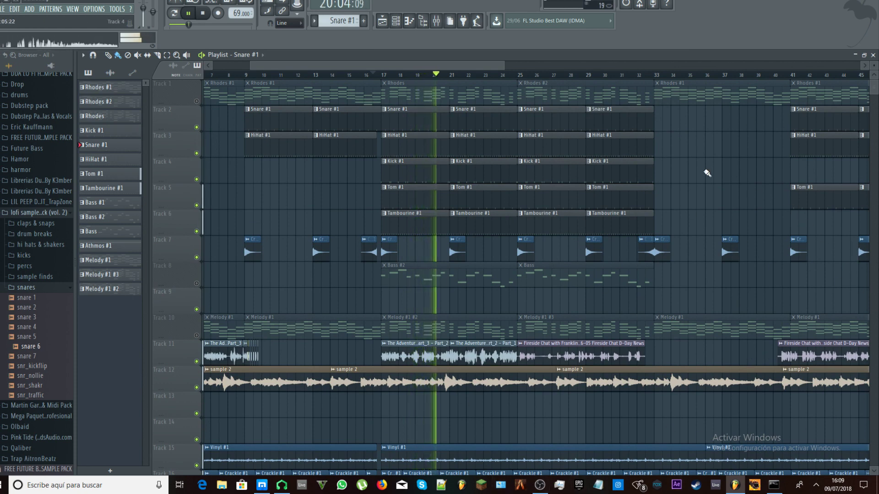
key("space")
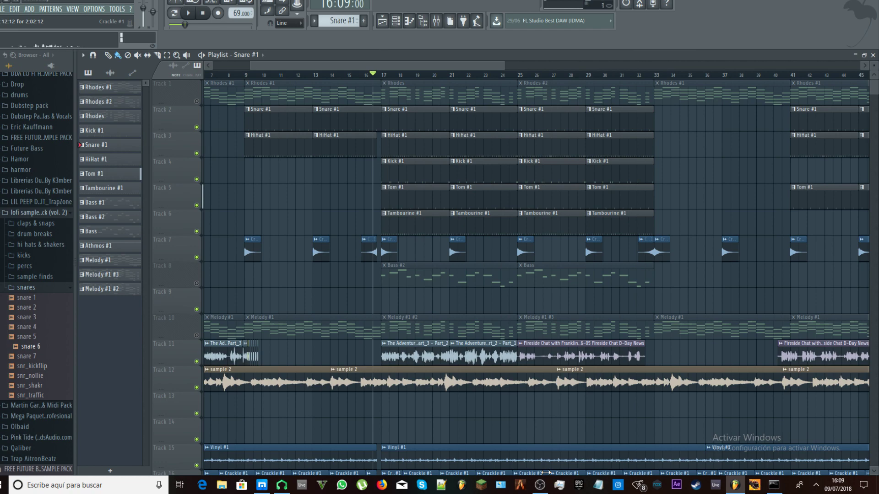
Step: Show the mixer with the master track's effects and switch to OBS Studio
left_click(439, 24)
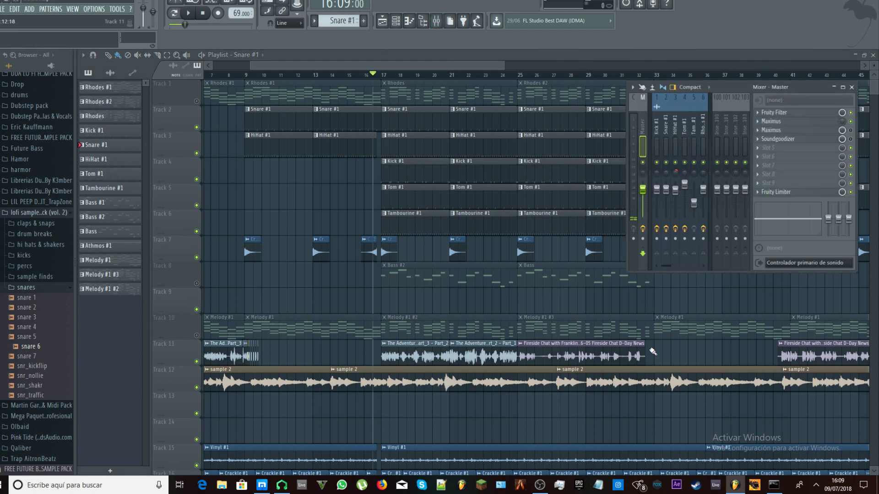
left_click(541, 486)
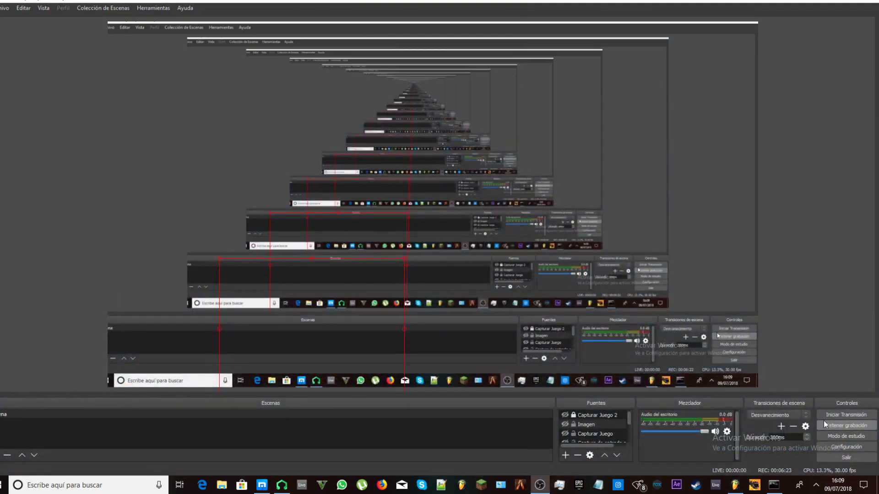